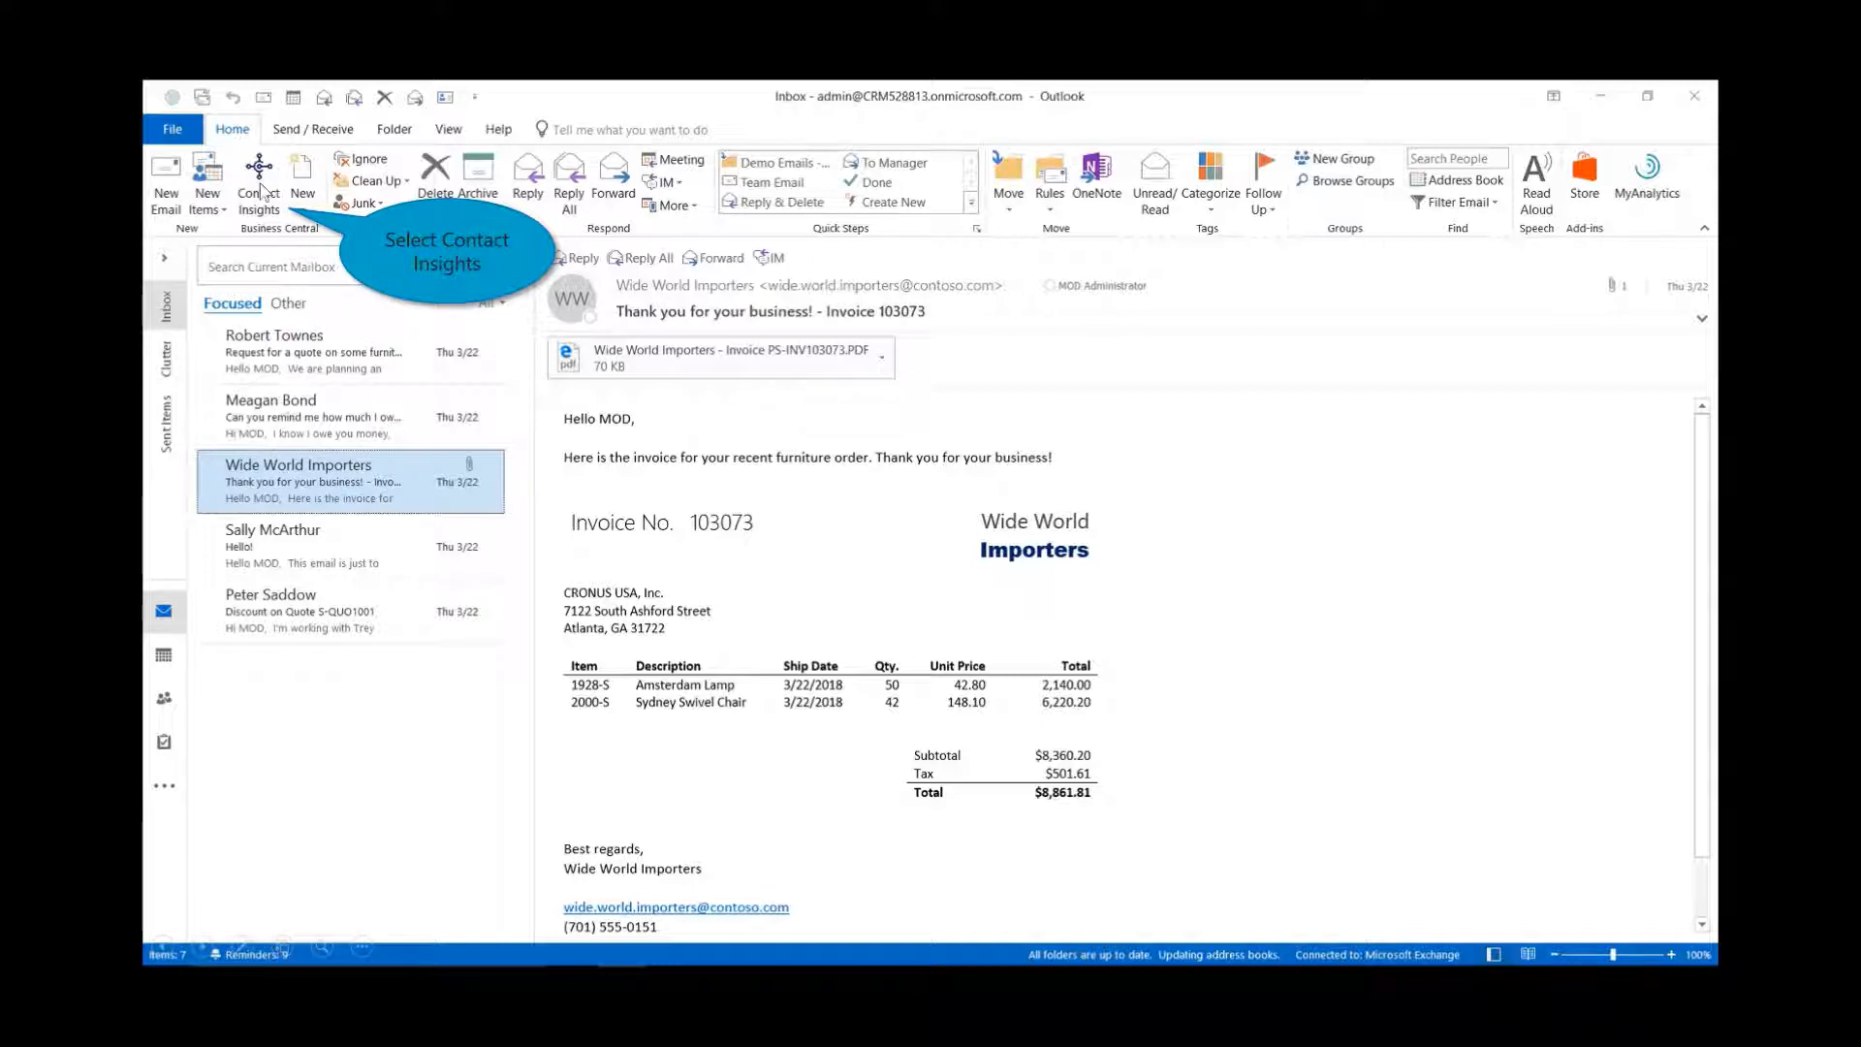
- Show vendor 40000 Wide World Importers' details (balance 27,054.91) in the Outlook Business Central pane
{"action": "left_click", "coordinate": [260, 190]}
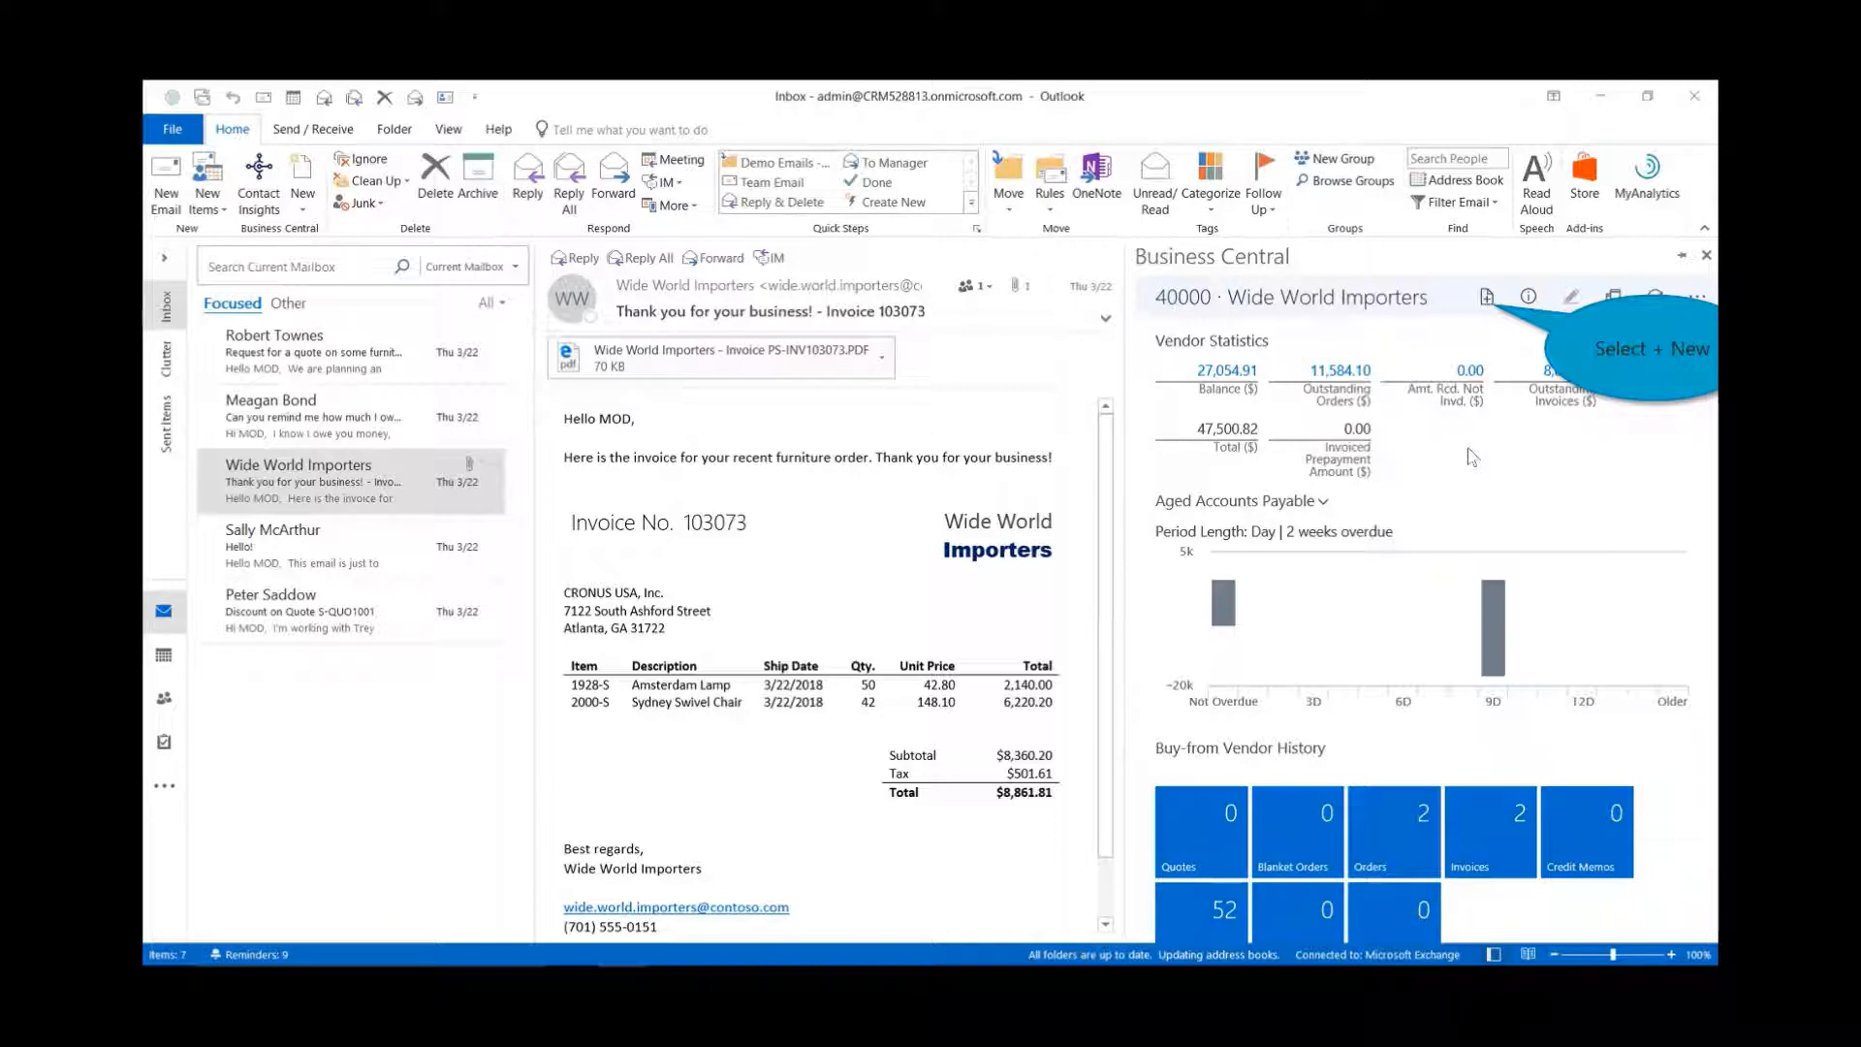
- Create a purchase invoice with 50 × 1928-S Amsterdam Lamp and 42 × 2000-S Sydney Swivel Chair
{"action": "left_click", "coordinate": [1486, 298]}
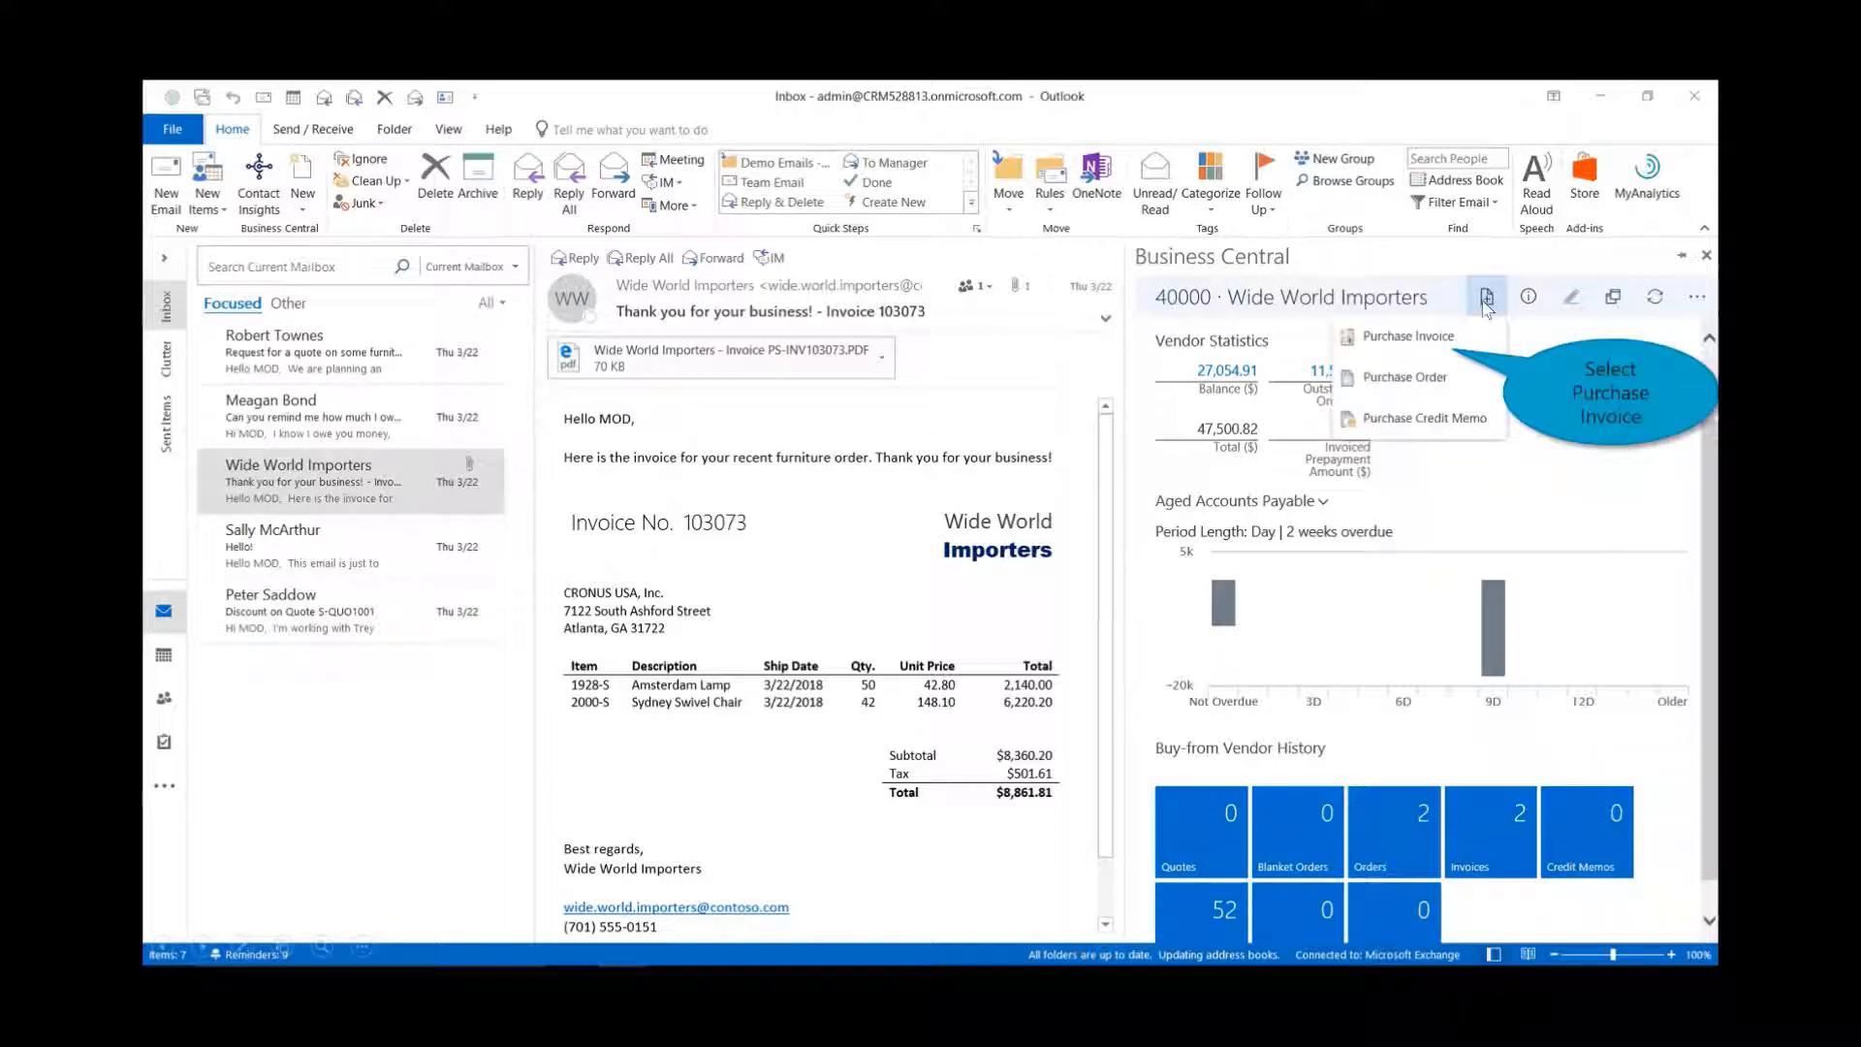
{"action": "left_click", "coordinate": [1439, 349]}
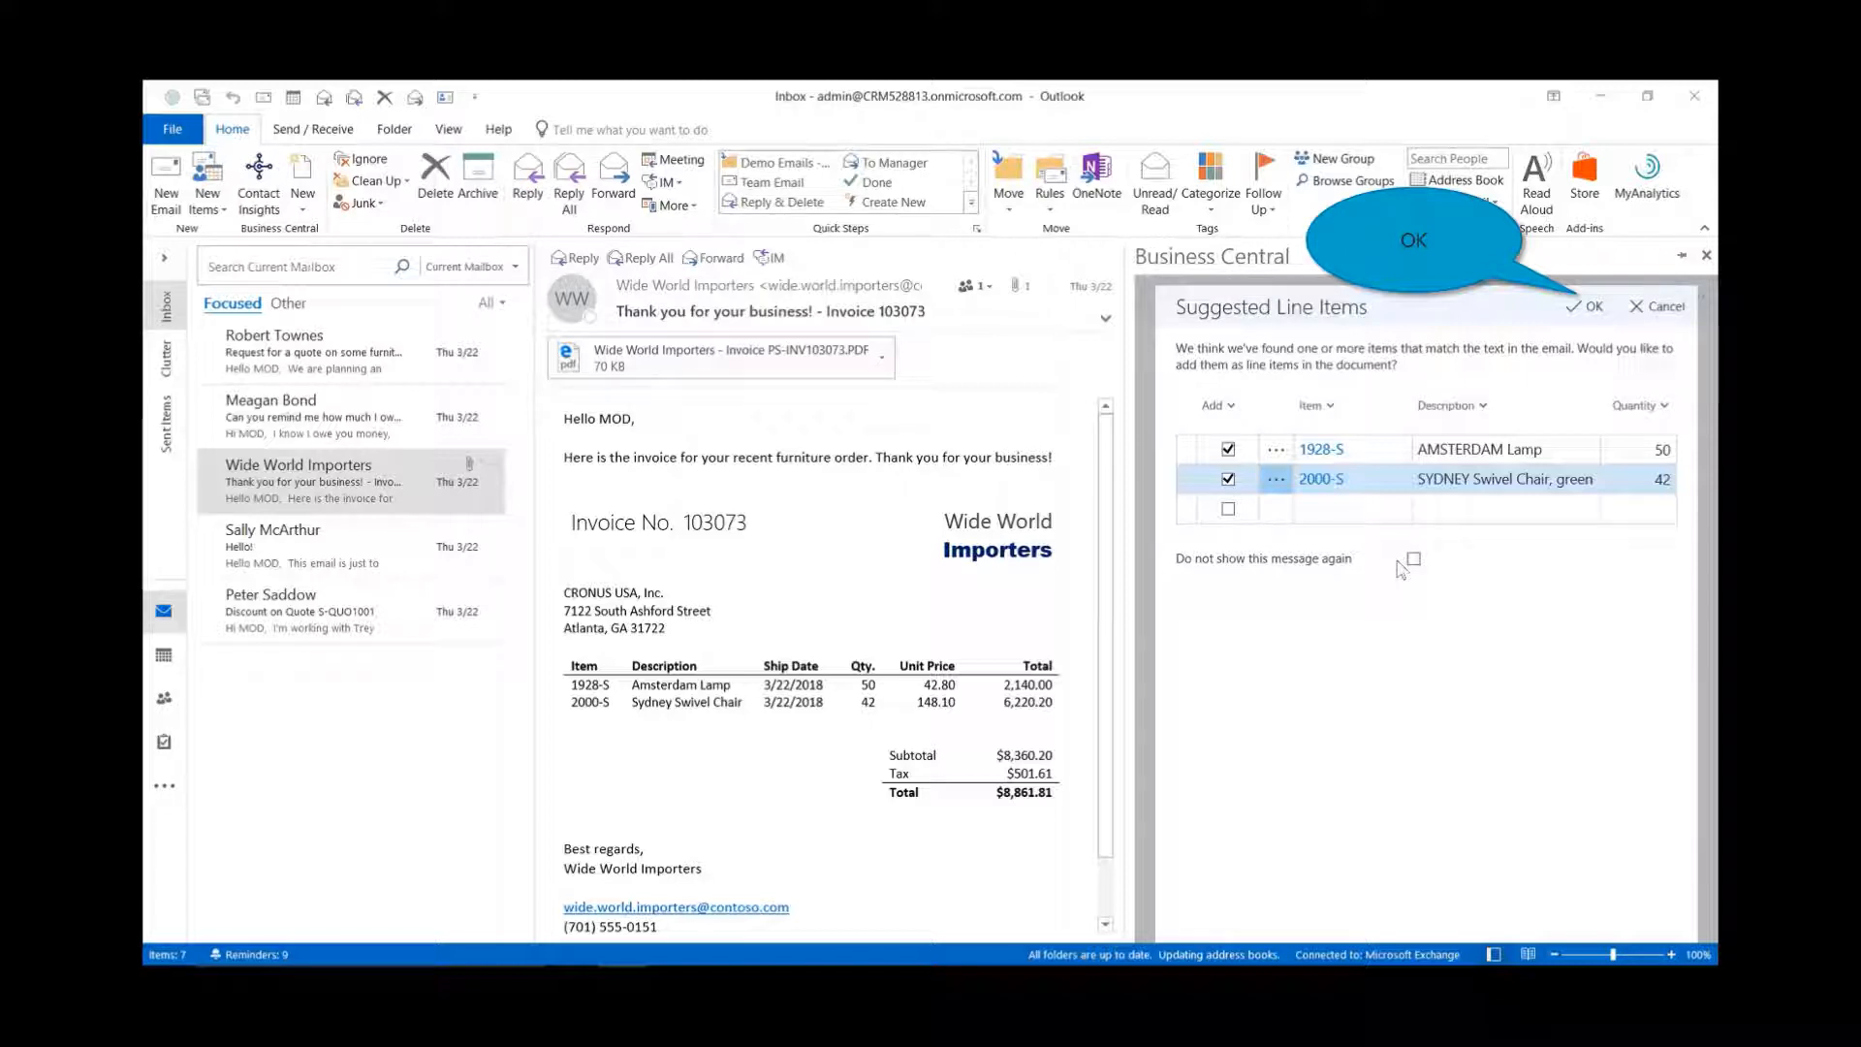
{"action": "left_click", "coordinate": [1588, 306]}
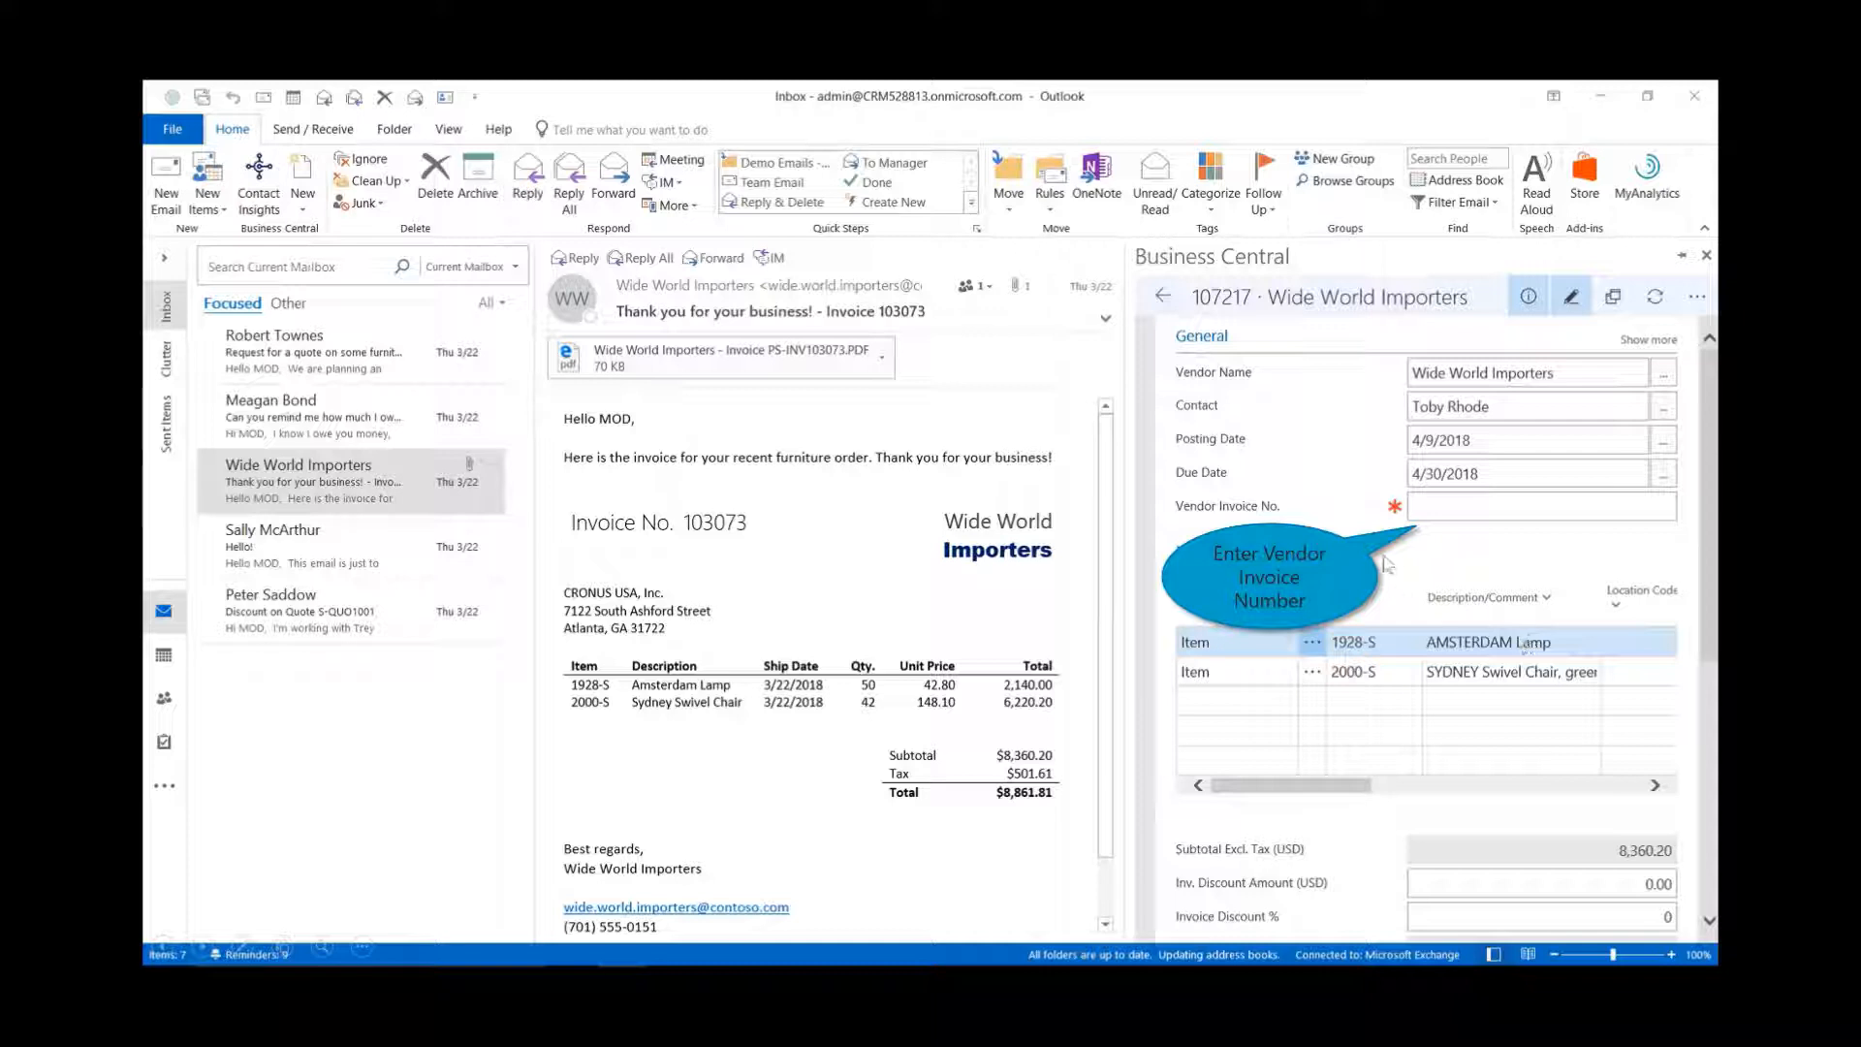
- Enter the vendor invoice number and post the invoice as 108211, totalling 8,861.81 USD
{"action": "left_click", "coordinate": [1425, 520]}
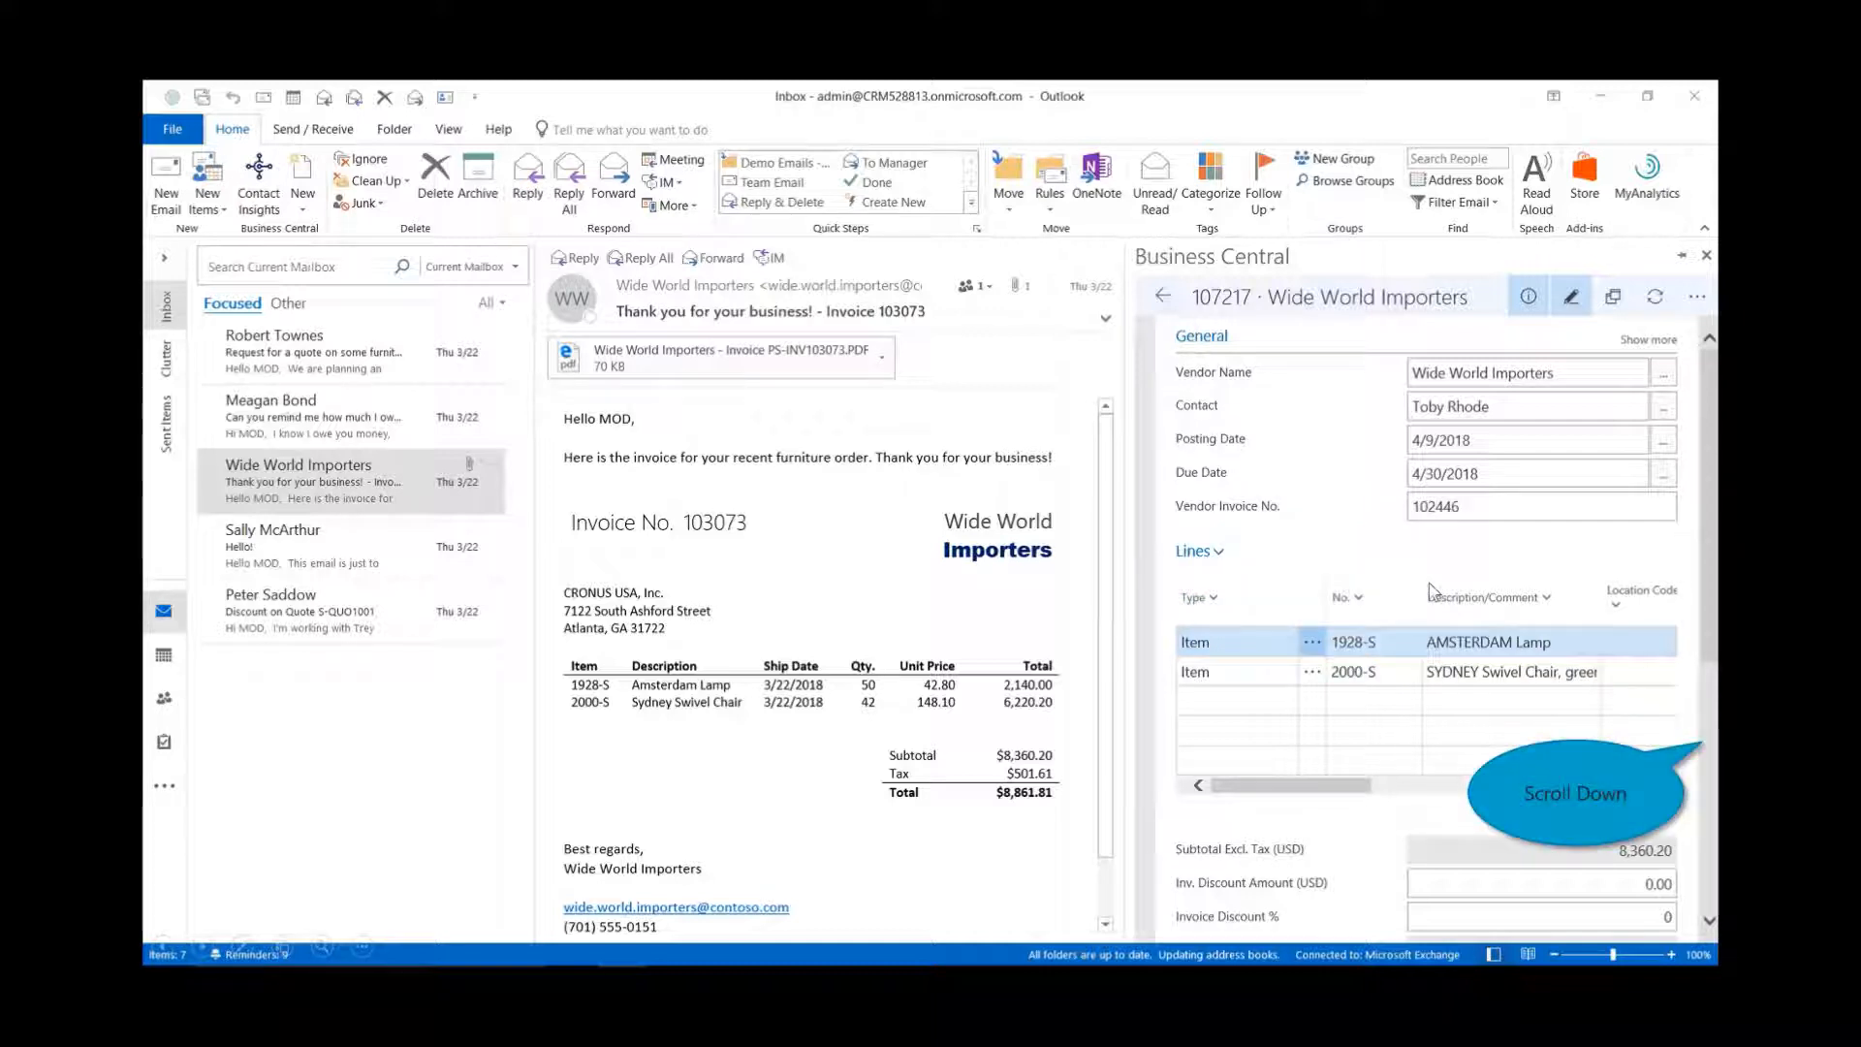
{"action": "left_click", "coordinate": [1714, 765]}
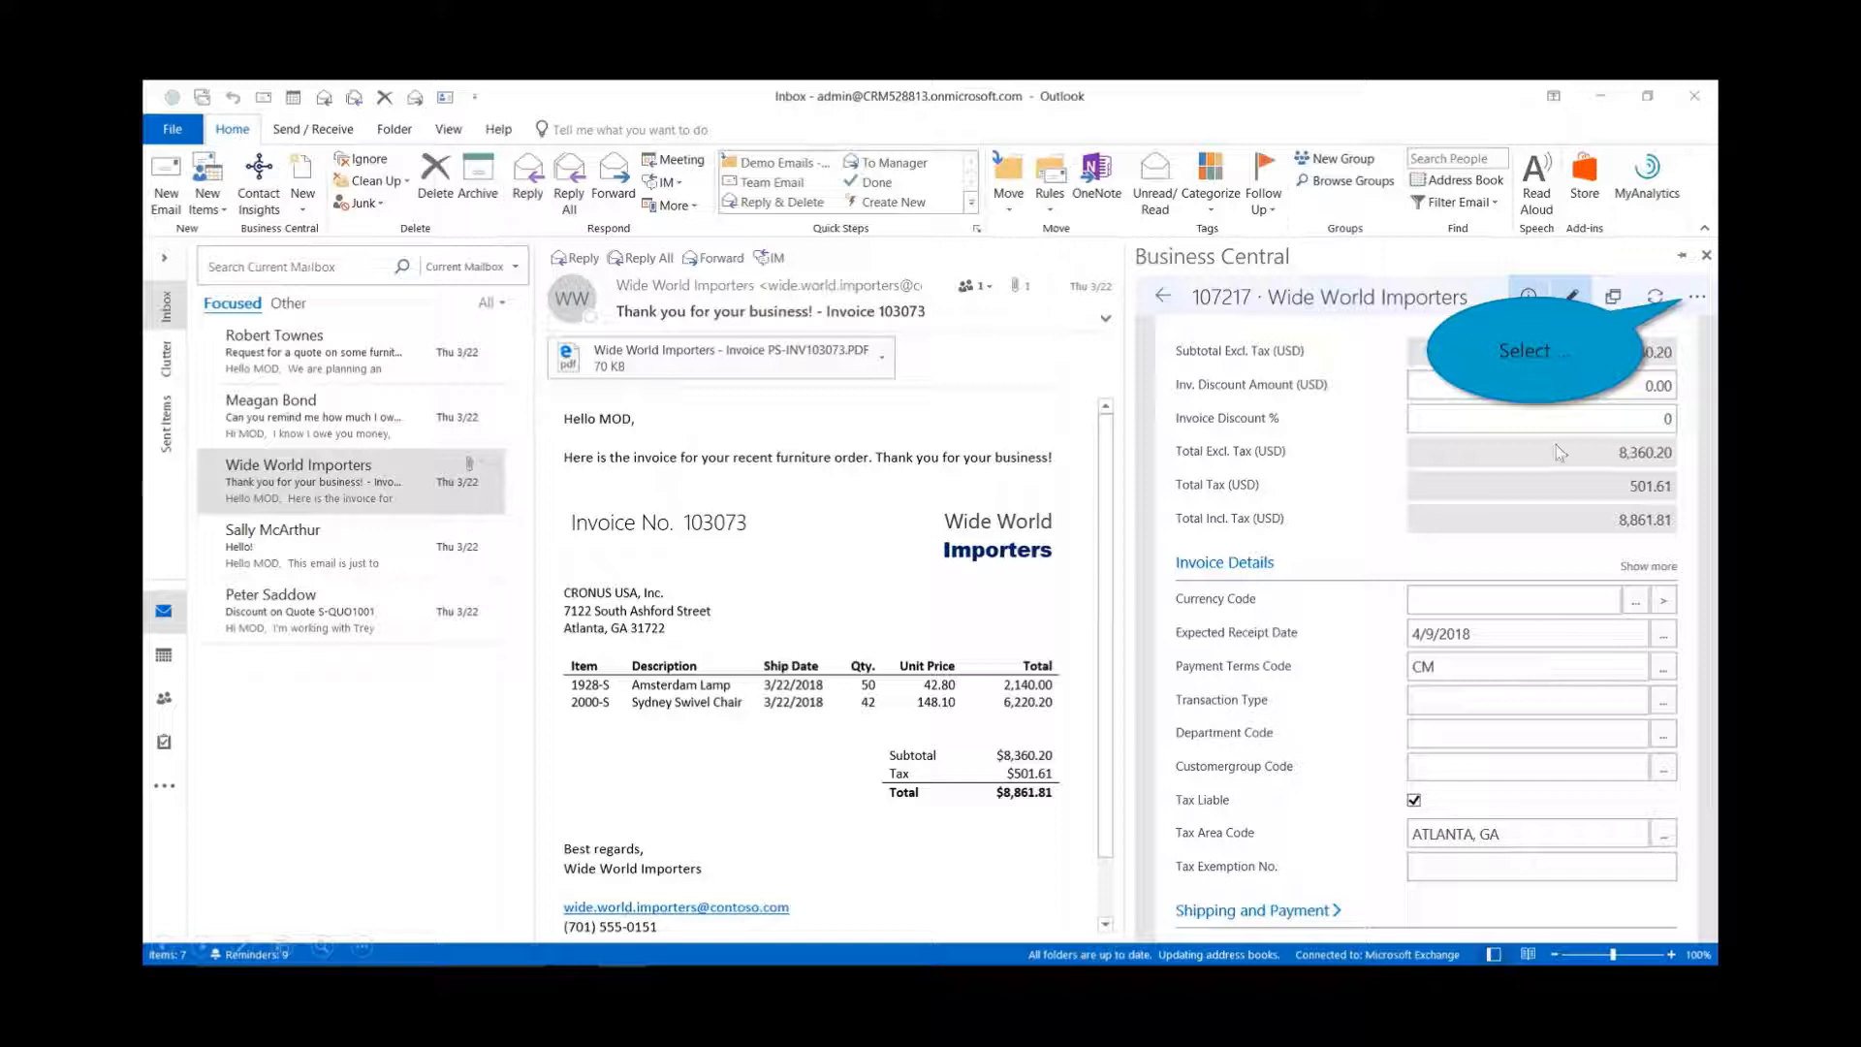
{"action": "left_click", "coordinate": [1694, 301]}
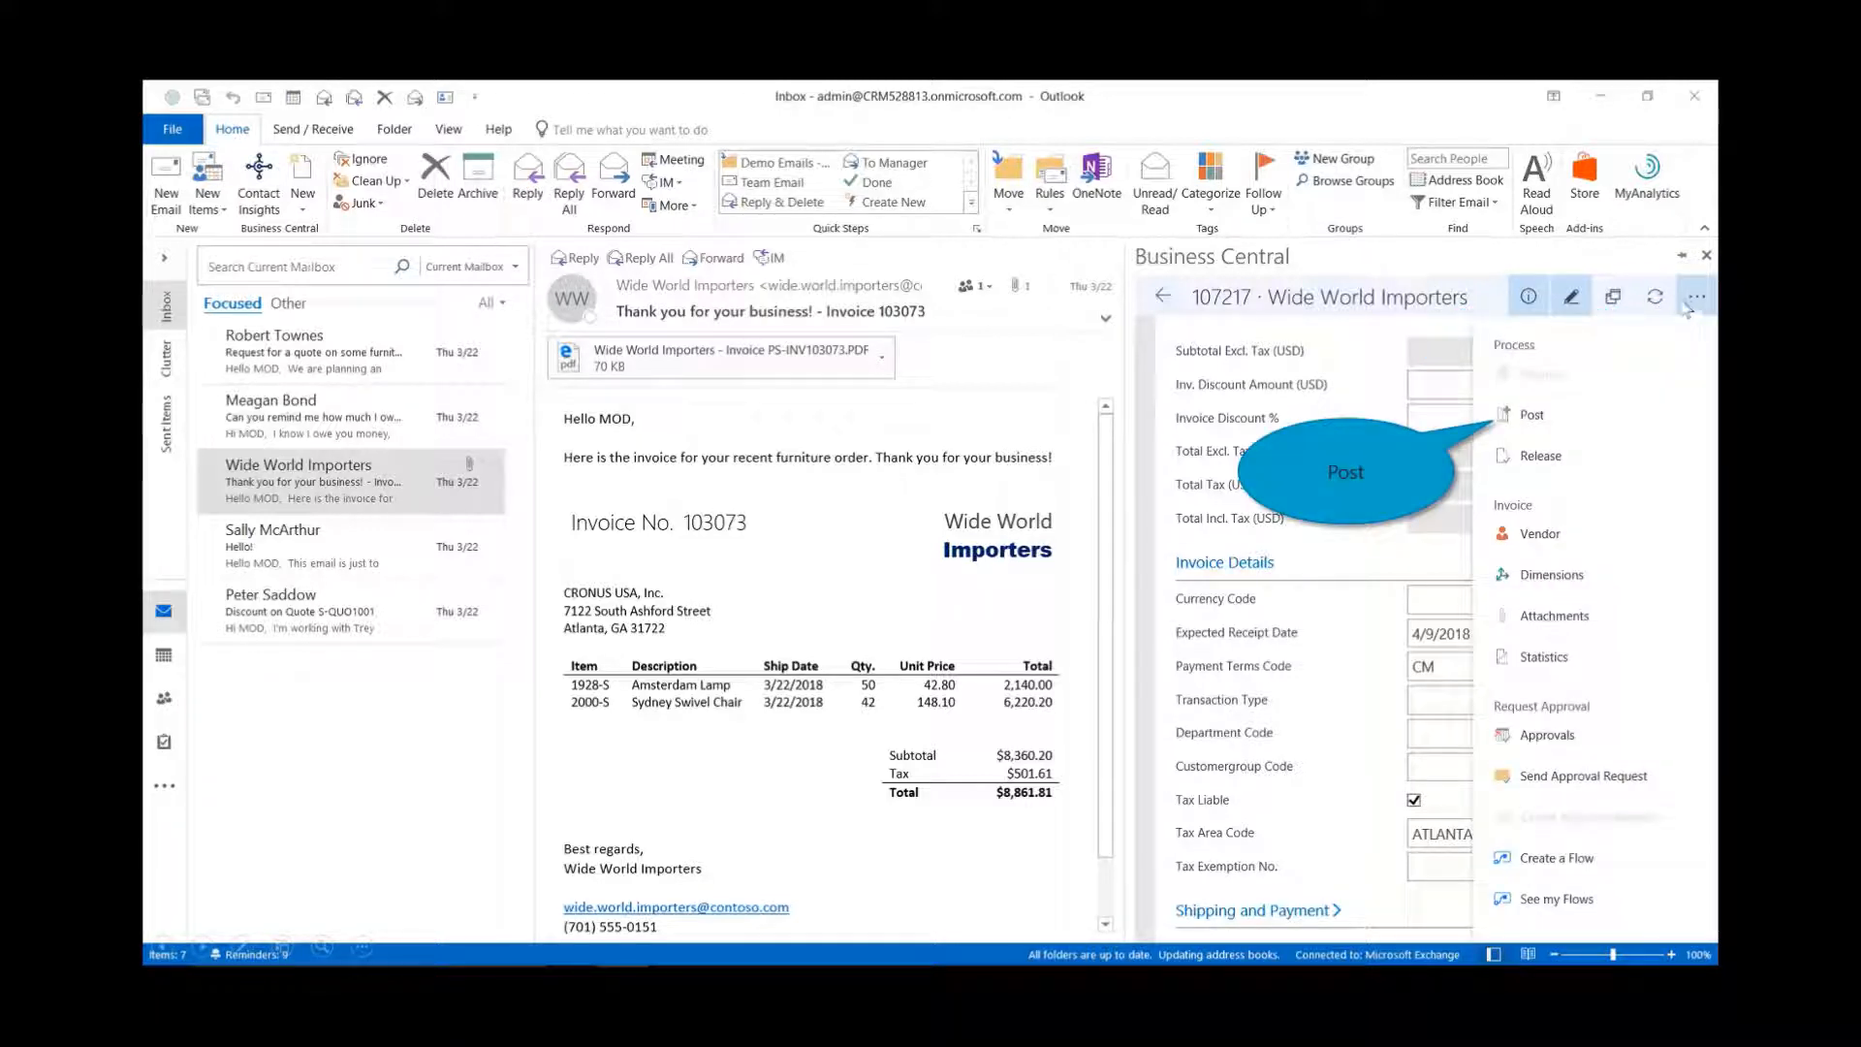
{"action": "left_click", "coordinate": [1530, 419]}
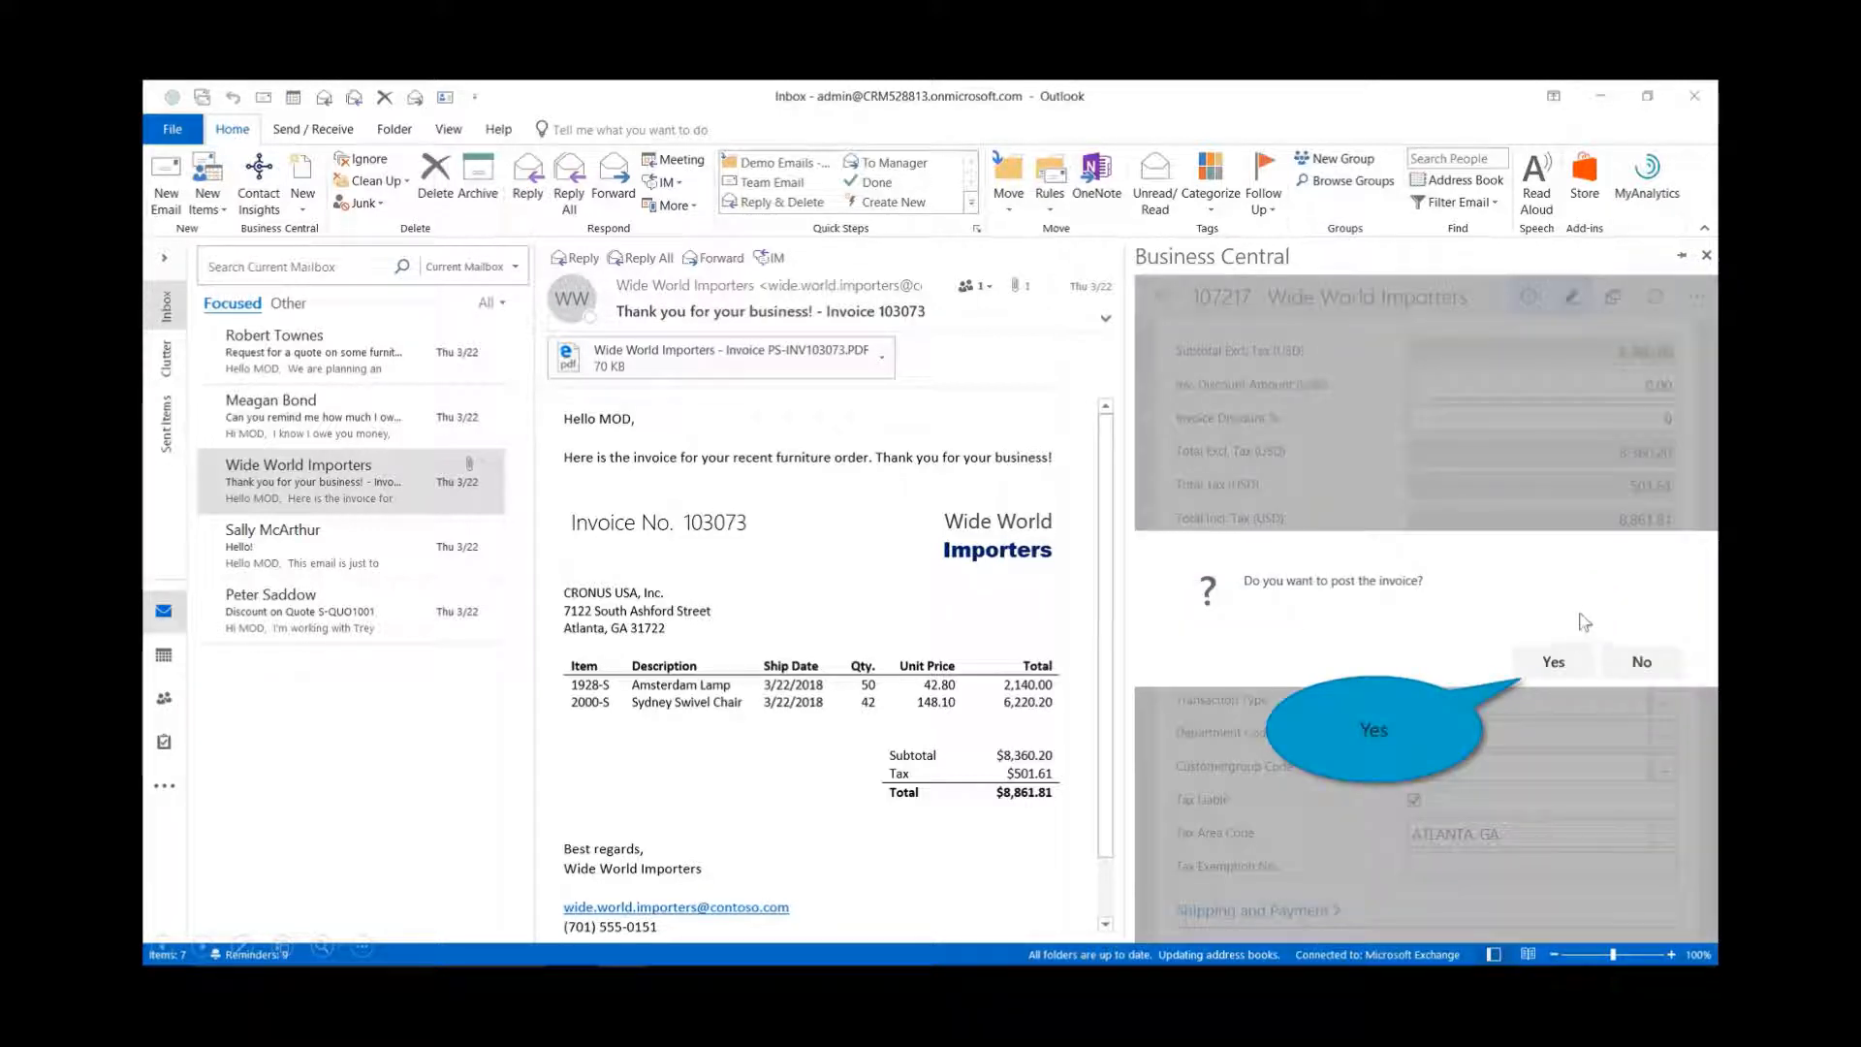
{"action": "left_click", "coordinate": [1556, 663]}
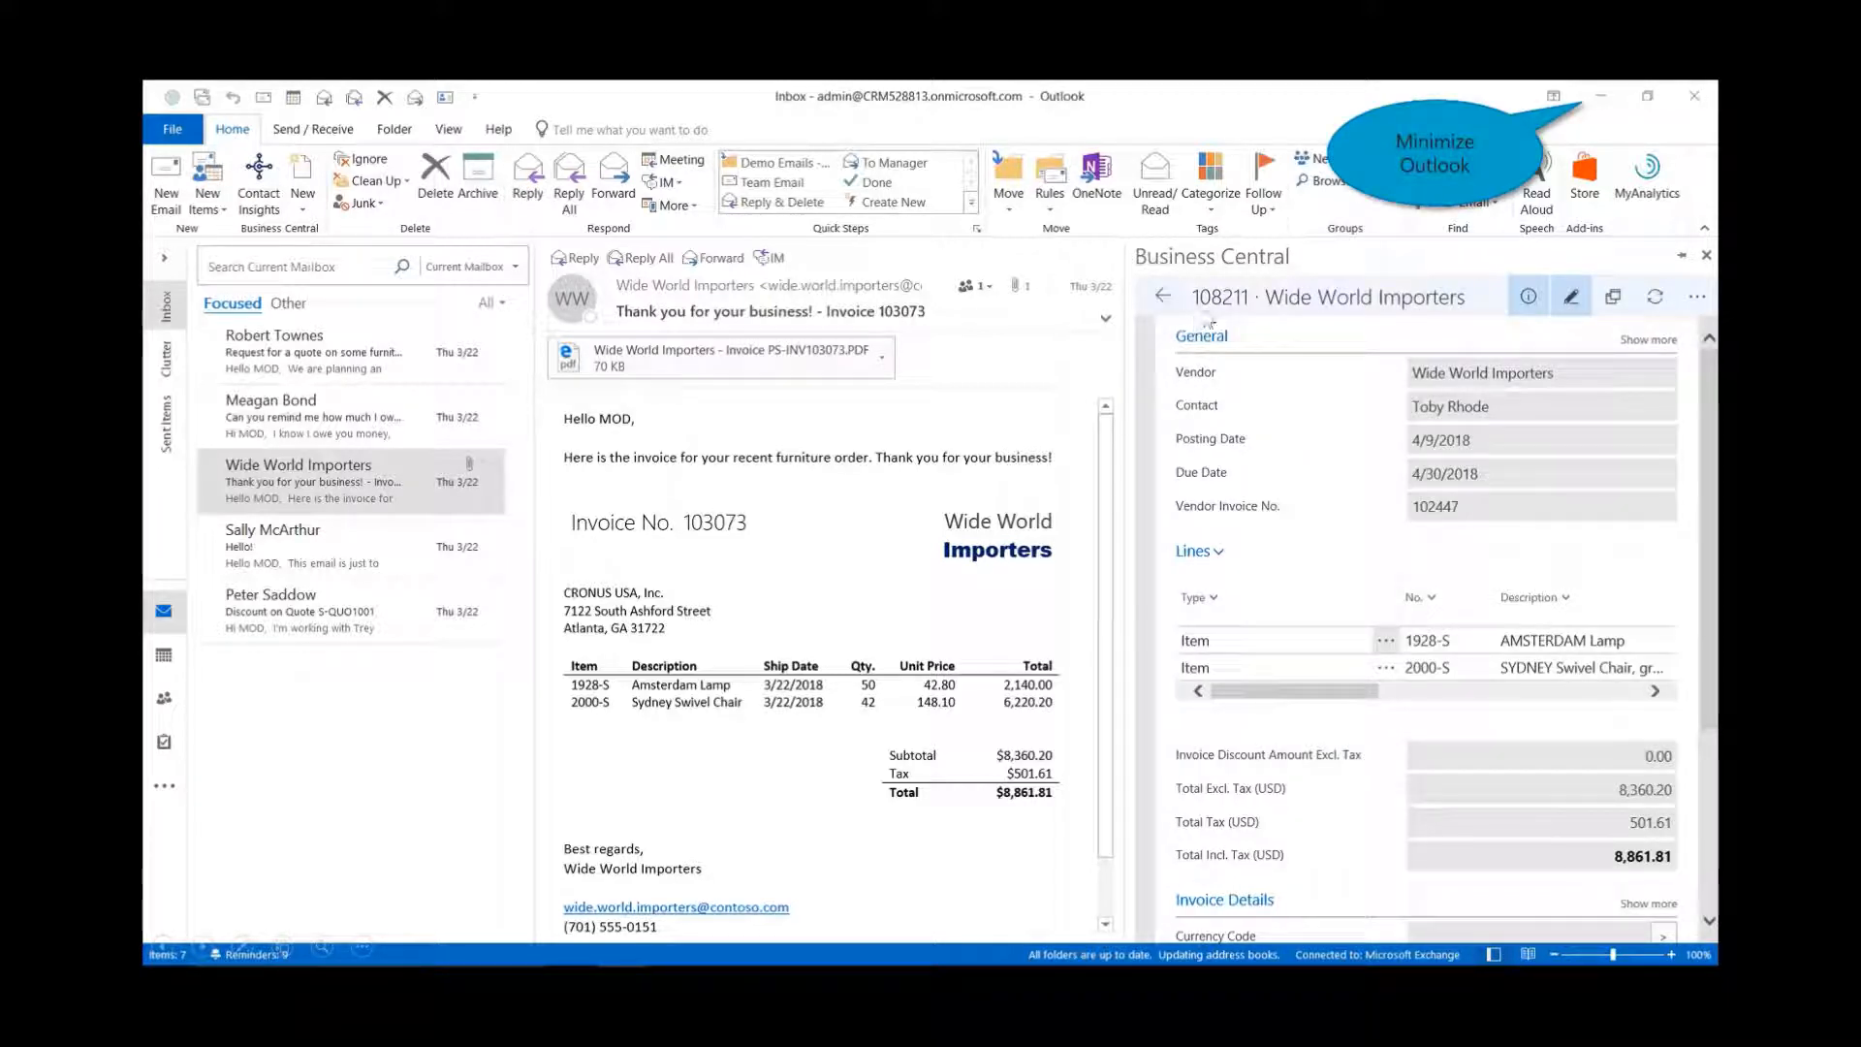
- Search 108211 in Posted Purchase Invoices and open that posted invoice
{"action": "left_click", "coordinate": [1600, 96]}
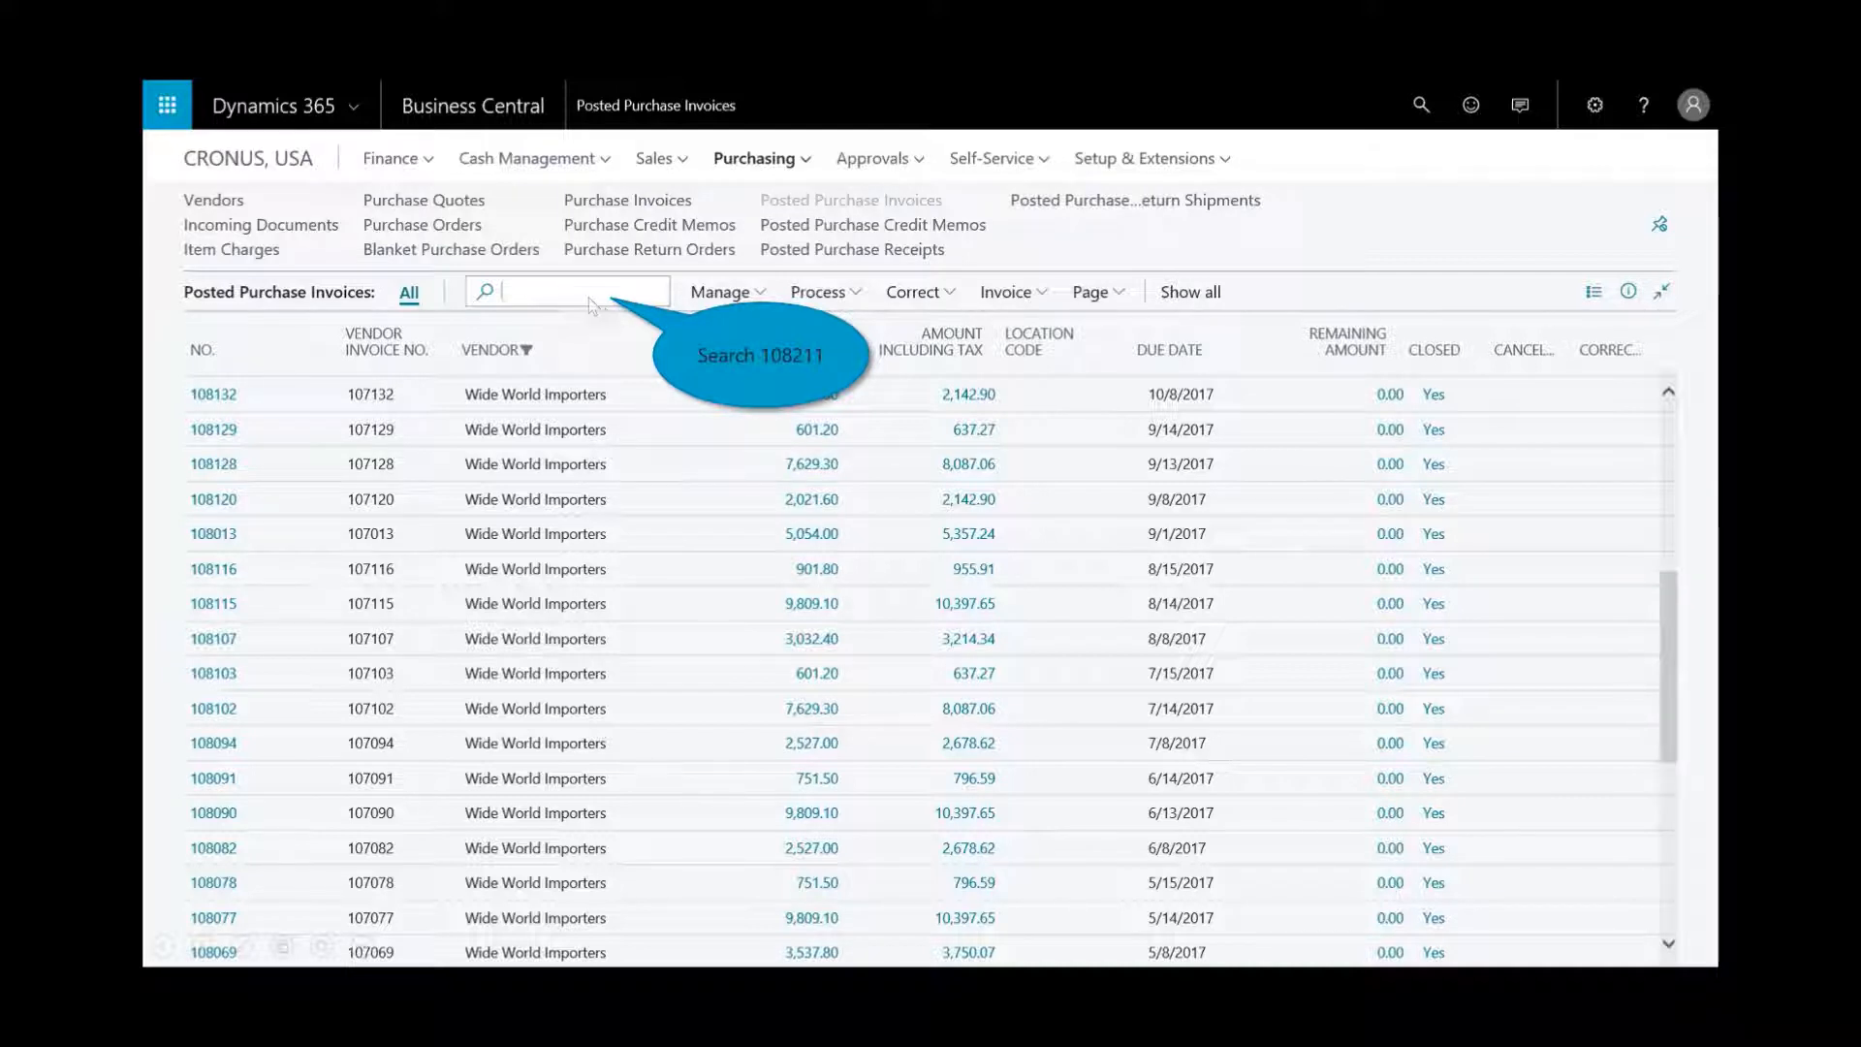
{"action": "type", "text": "108211"}
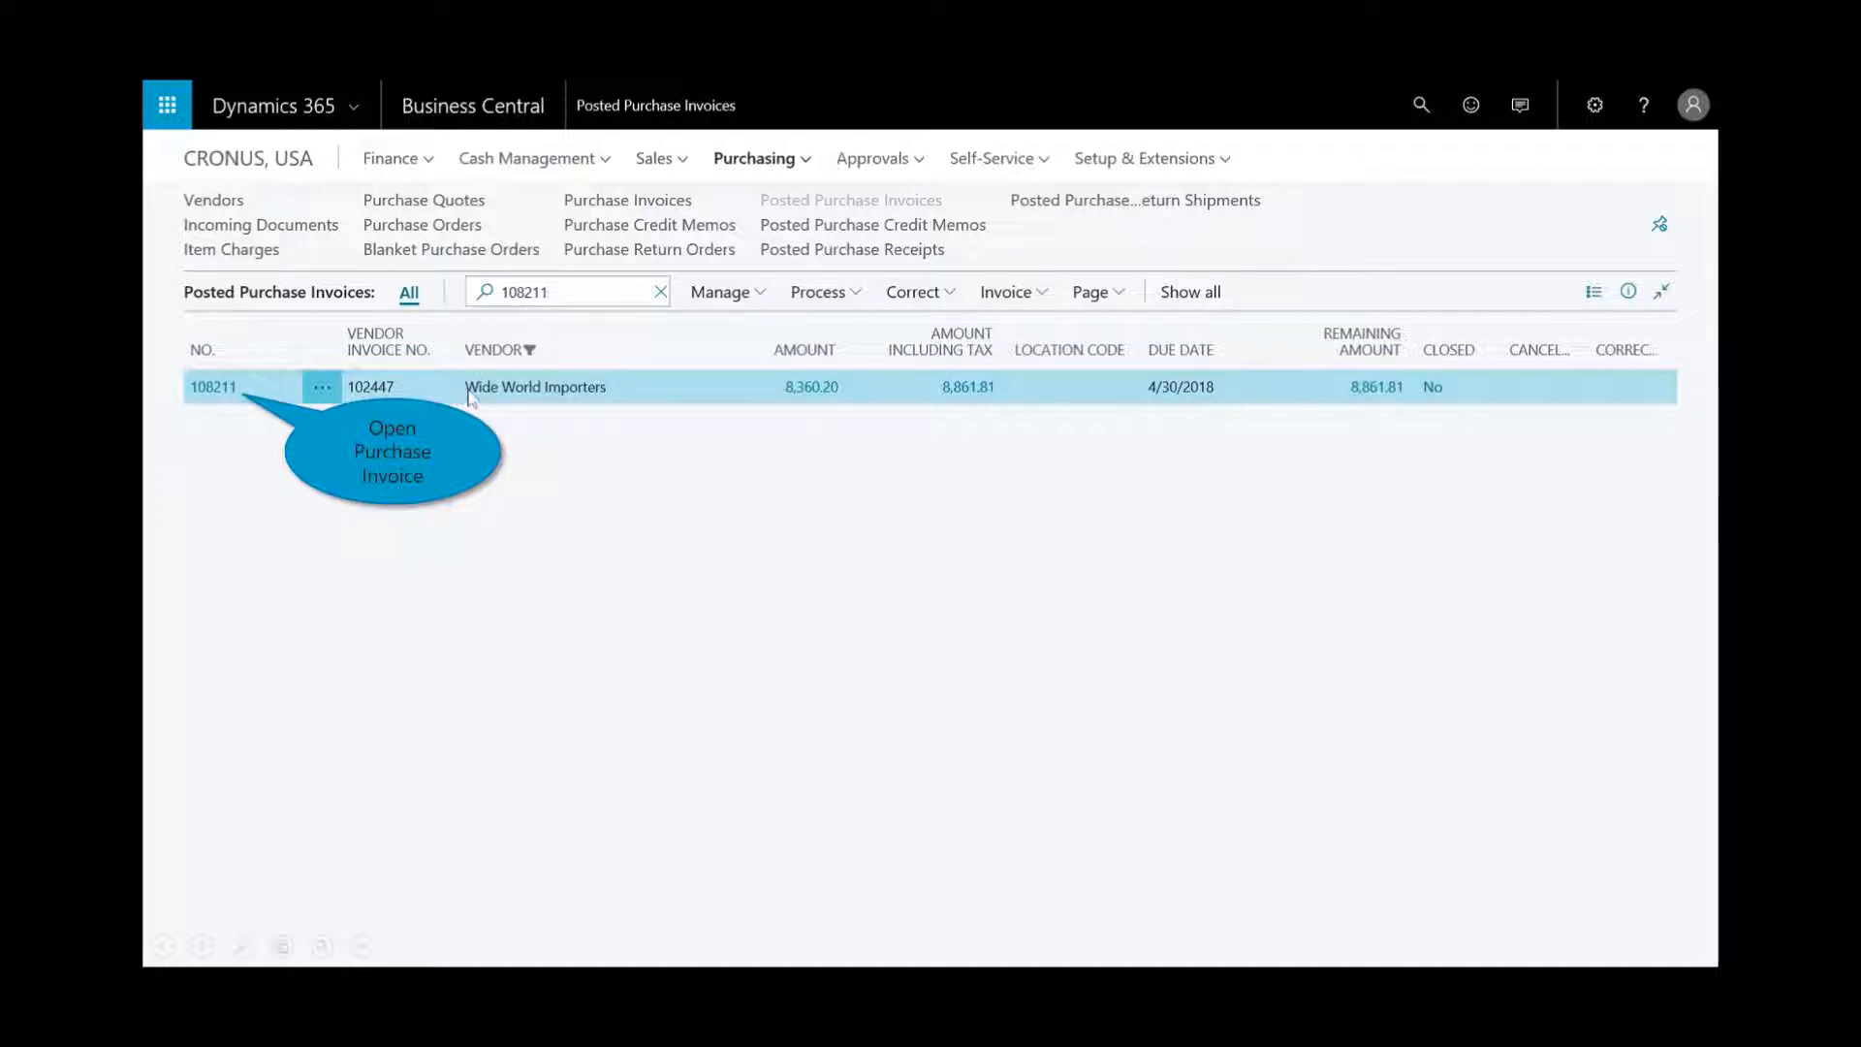
{"action": "left_click", "coordinate": [215, 387]}
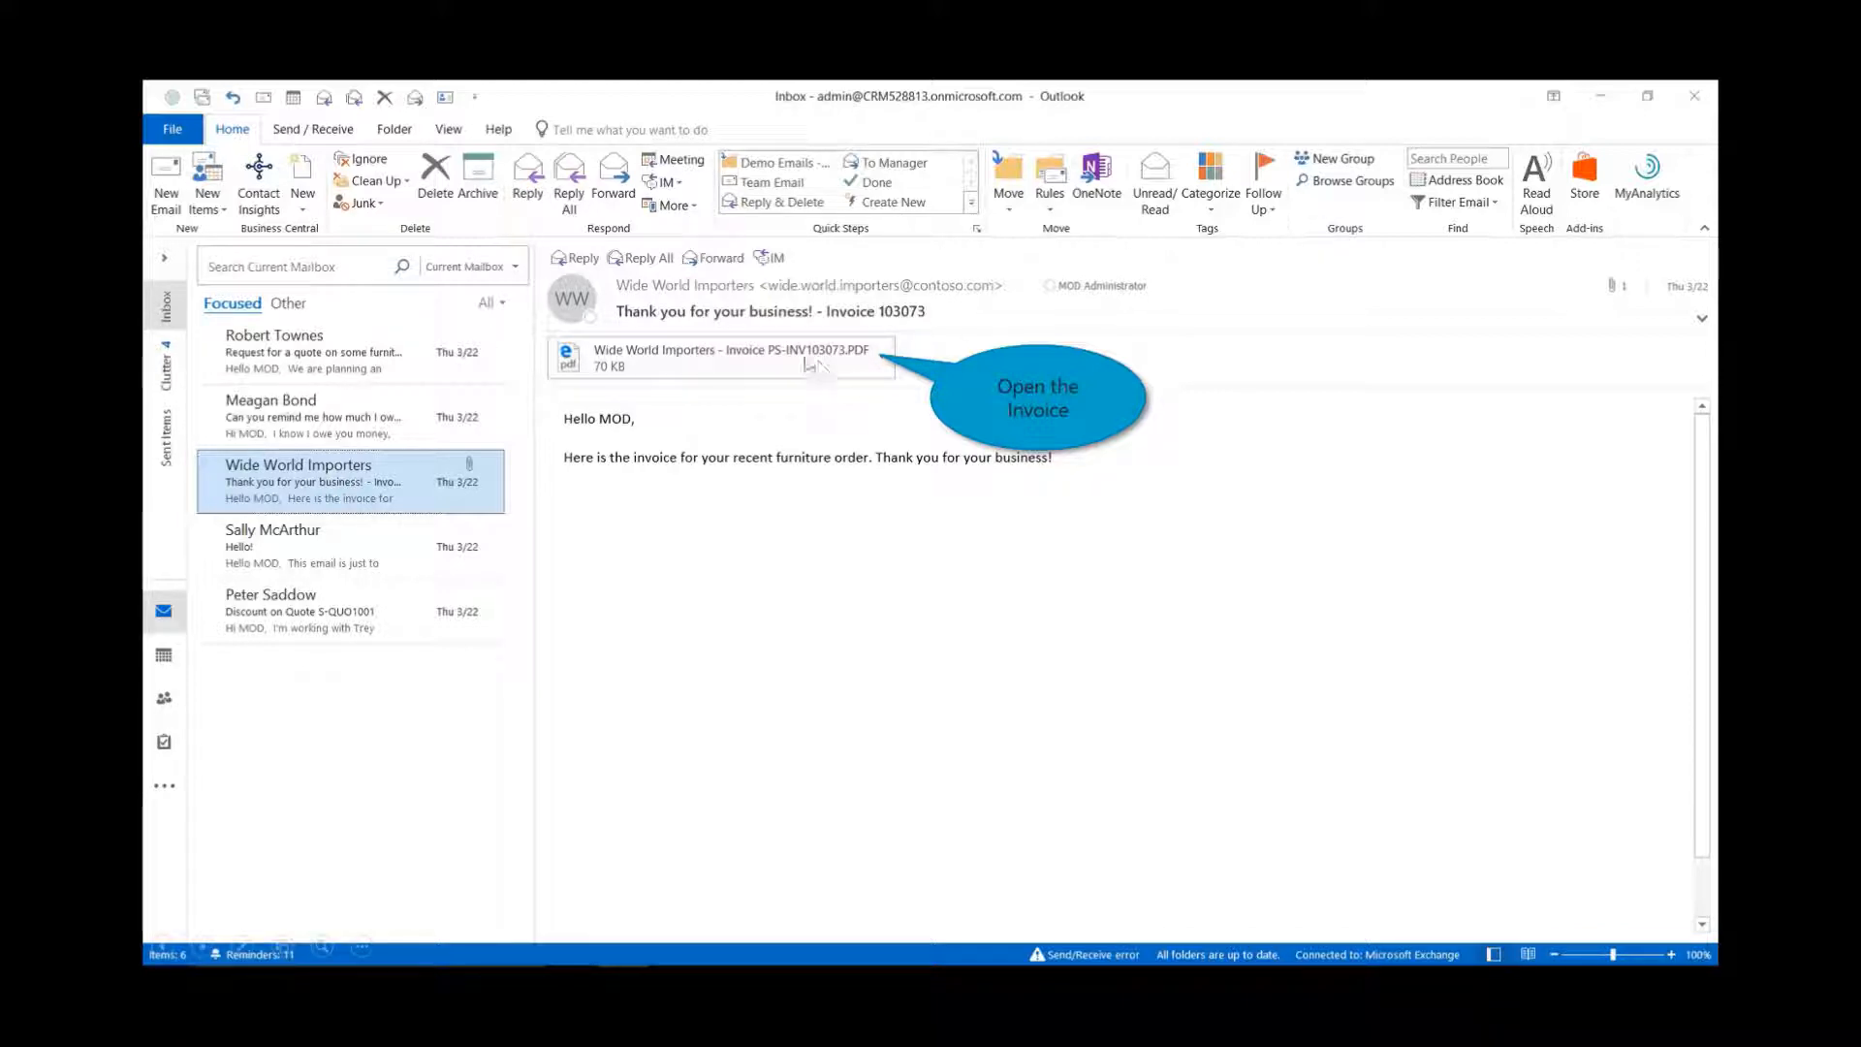
{"action": "double_click", "coordinate": [812, 362]}
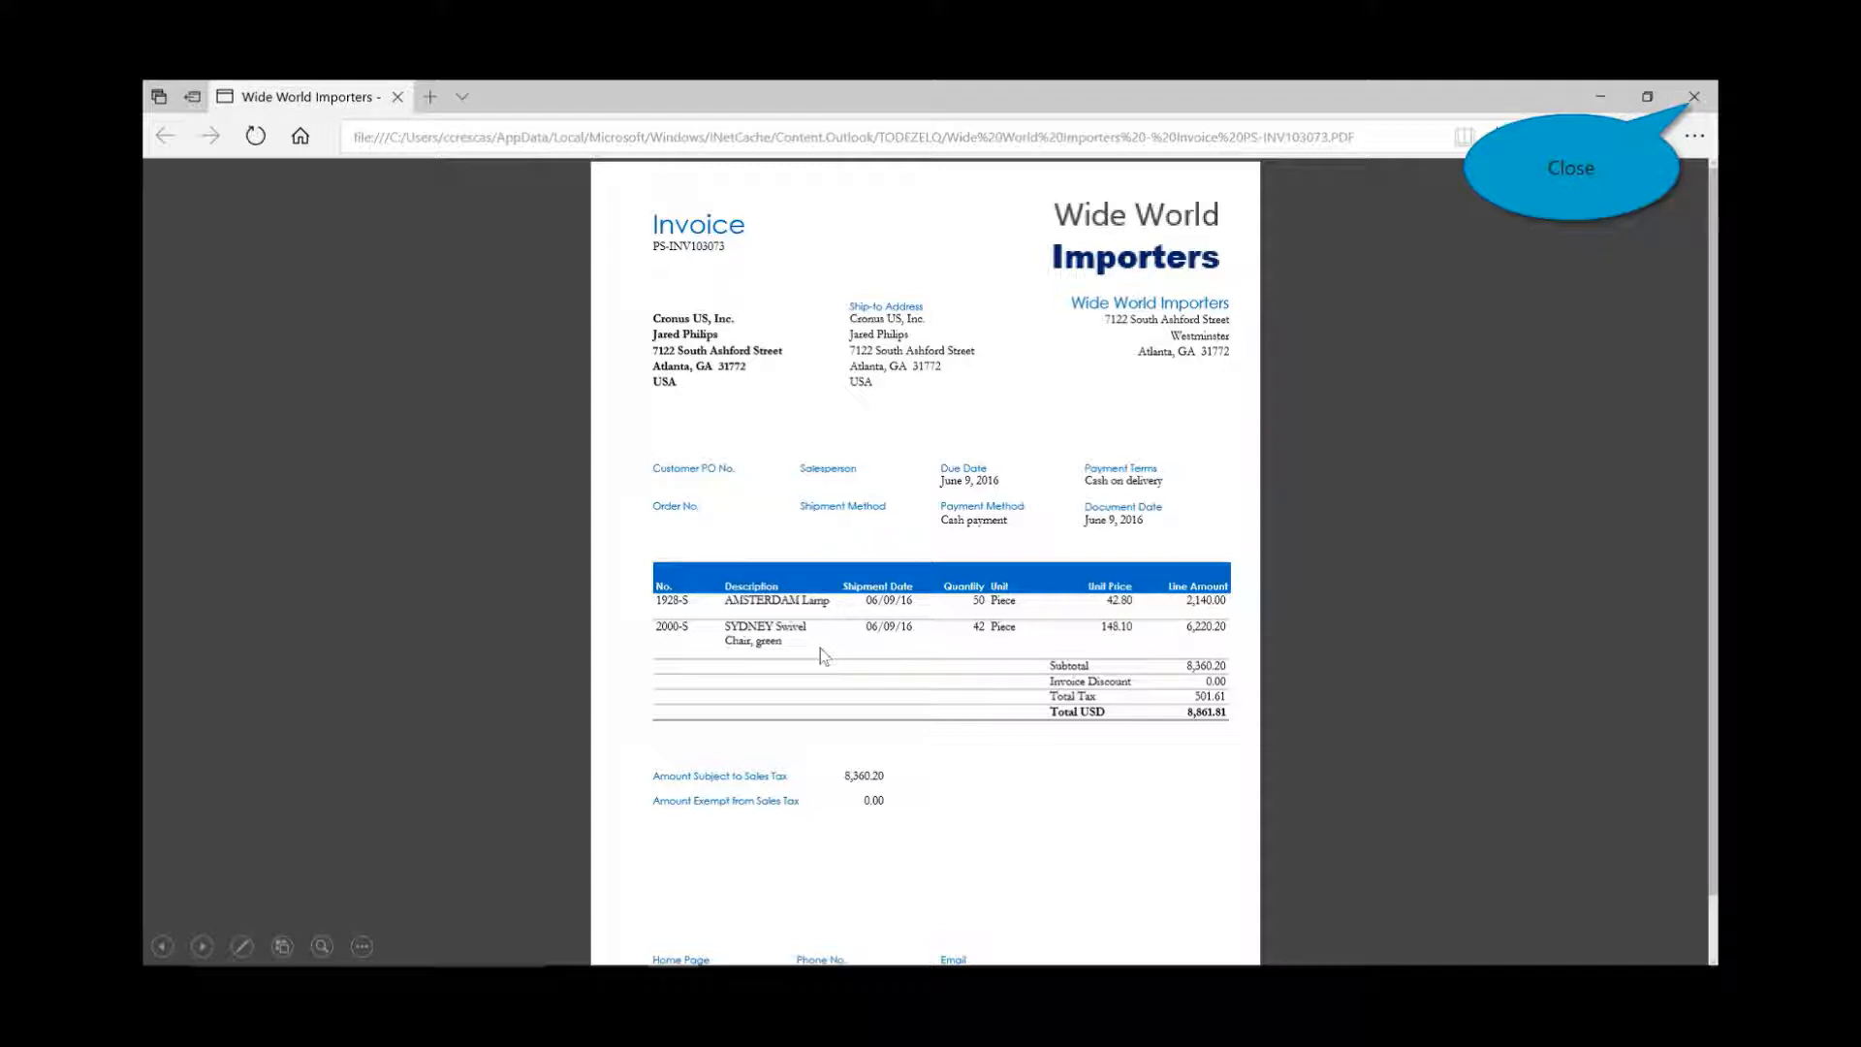
{"action": "left_click", "coordinate": [1694, 96]}
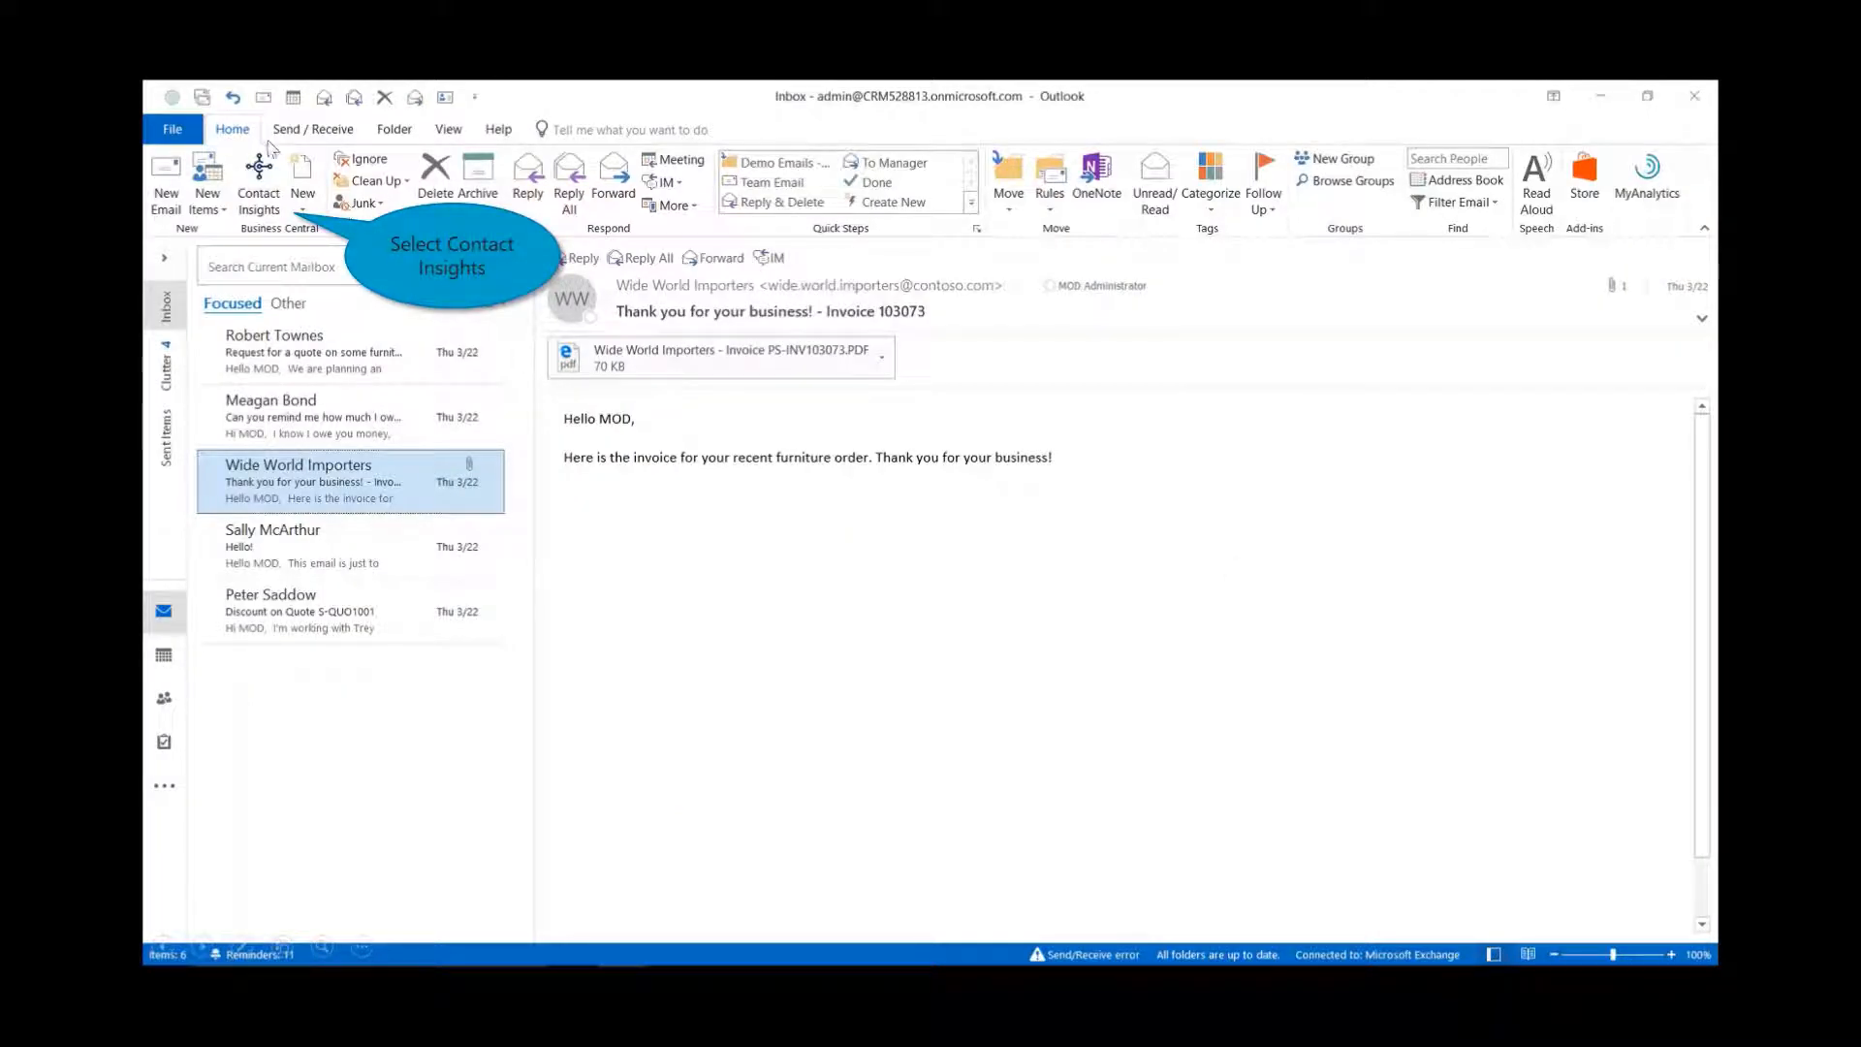
- Send the PS-INV103073.PDF attachment to Business Central Incoming Documents from the vendor pane
{"action": "left_click", "coordinate": [258, 194]}
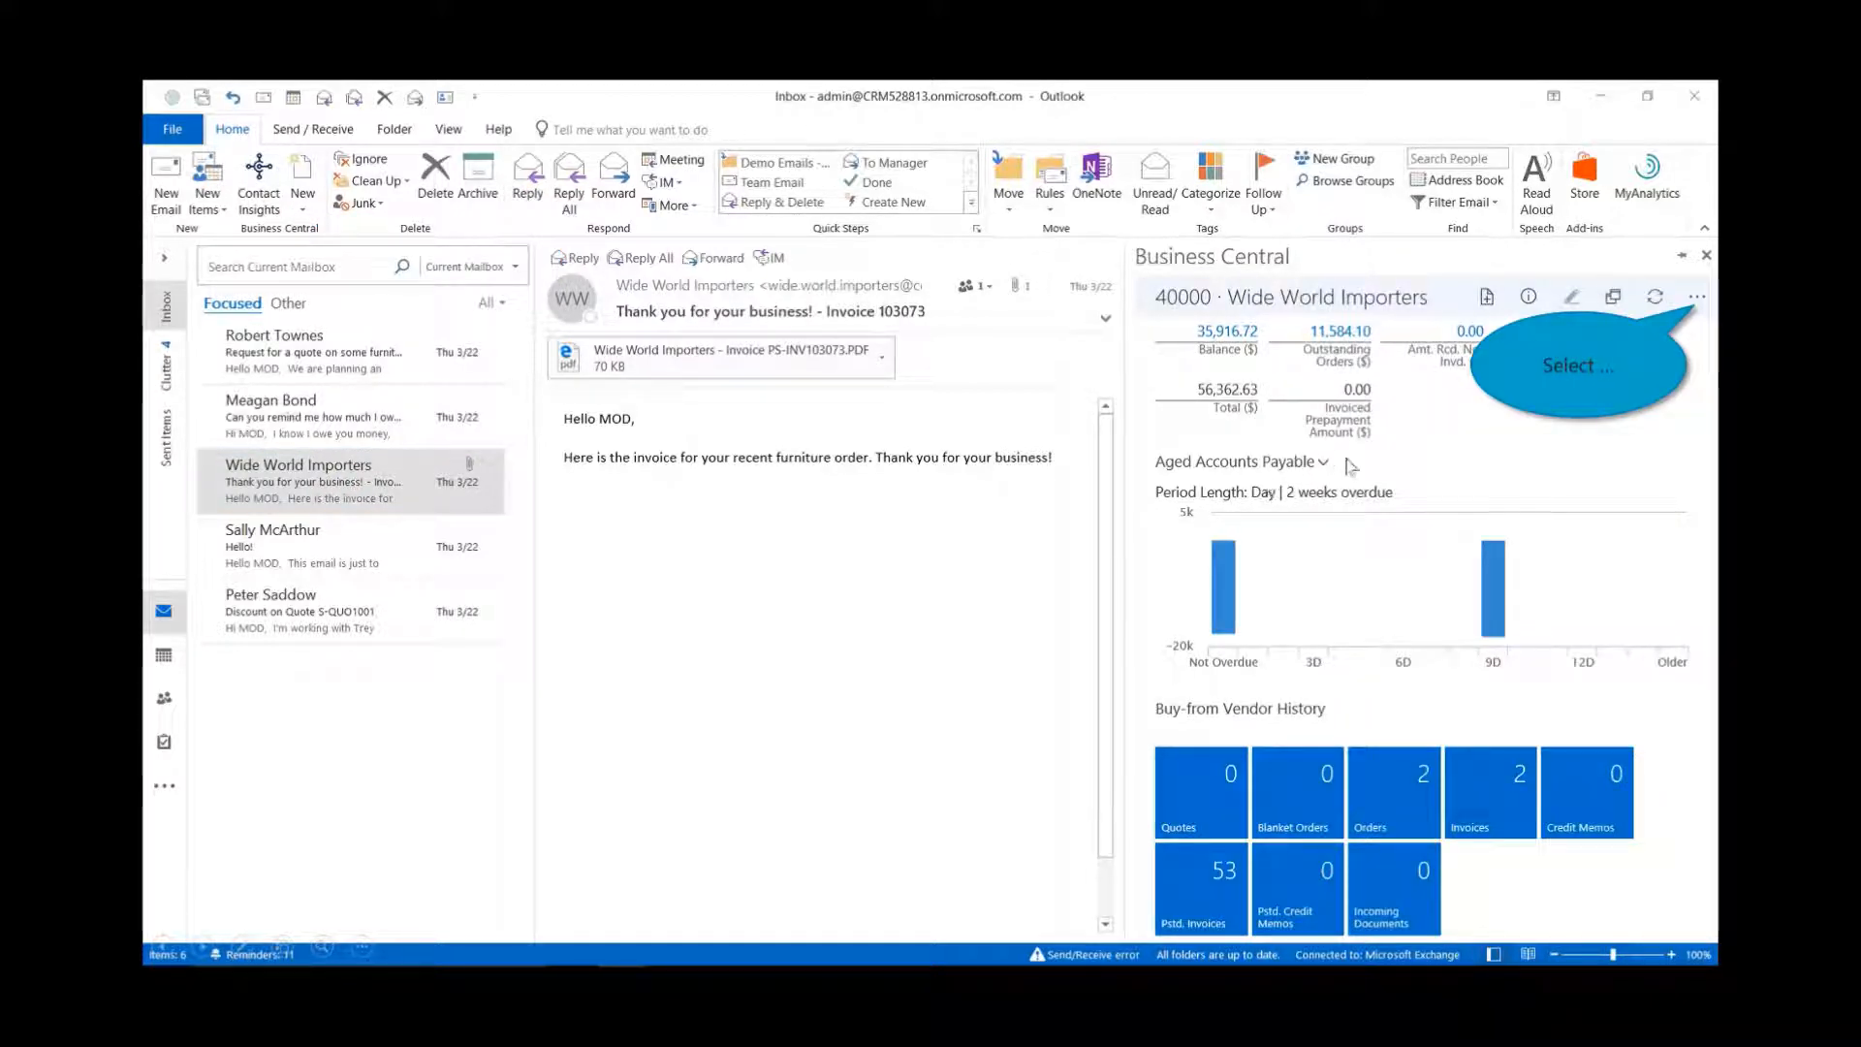
{"action": "left_click", "coordinate": [1697, 297]}
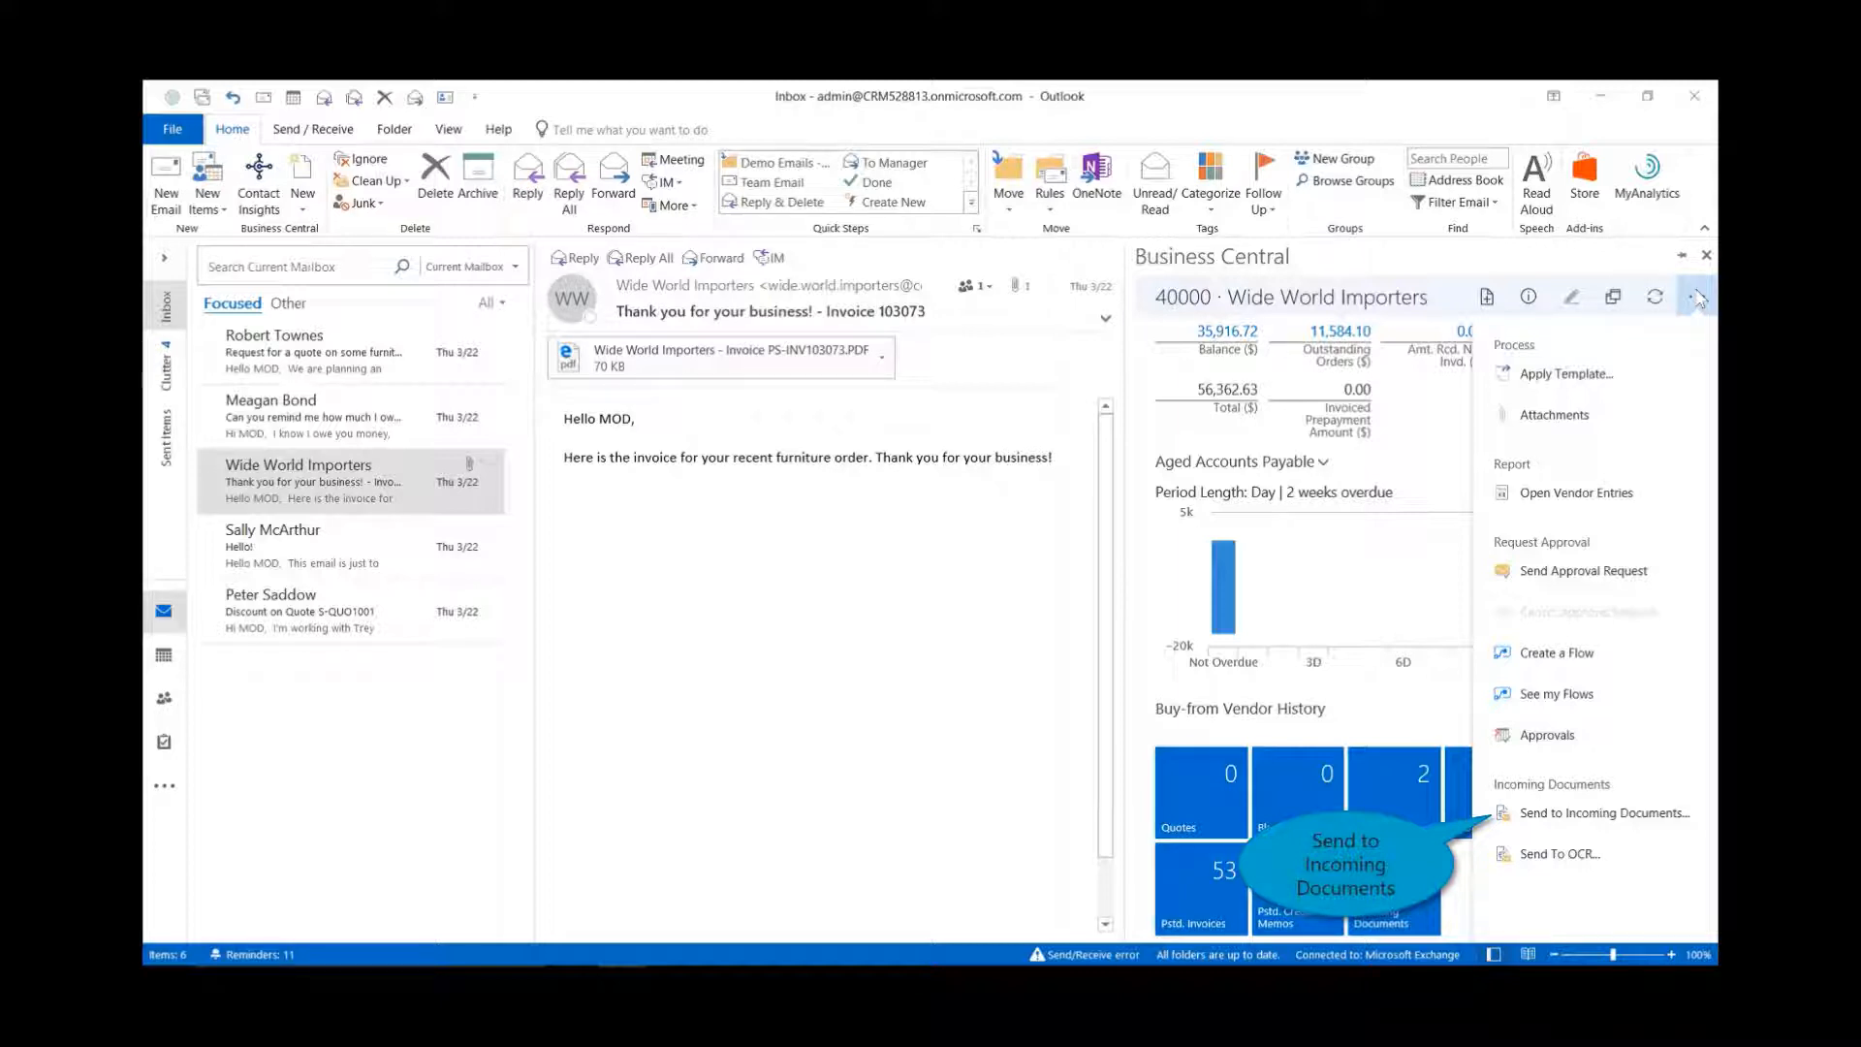
{"action": "left_click", "coordinate": [1503, 820]}
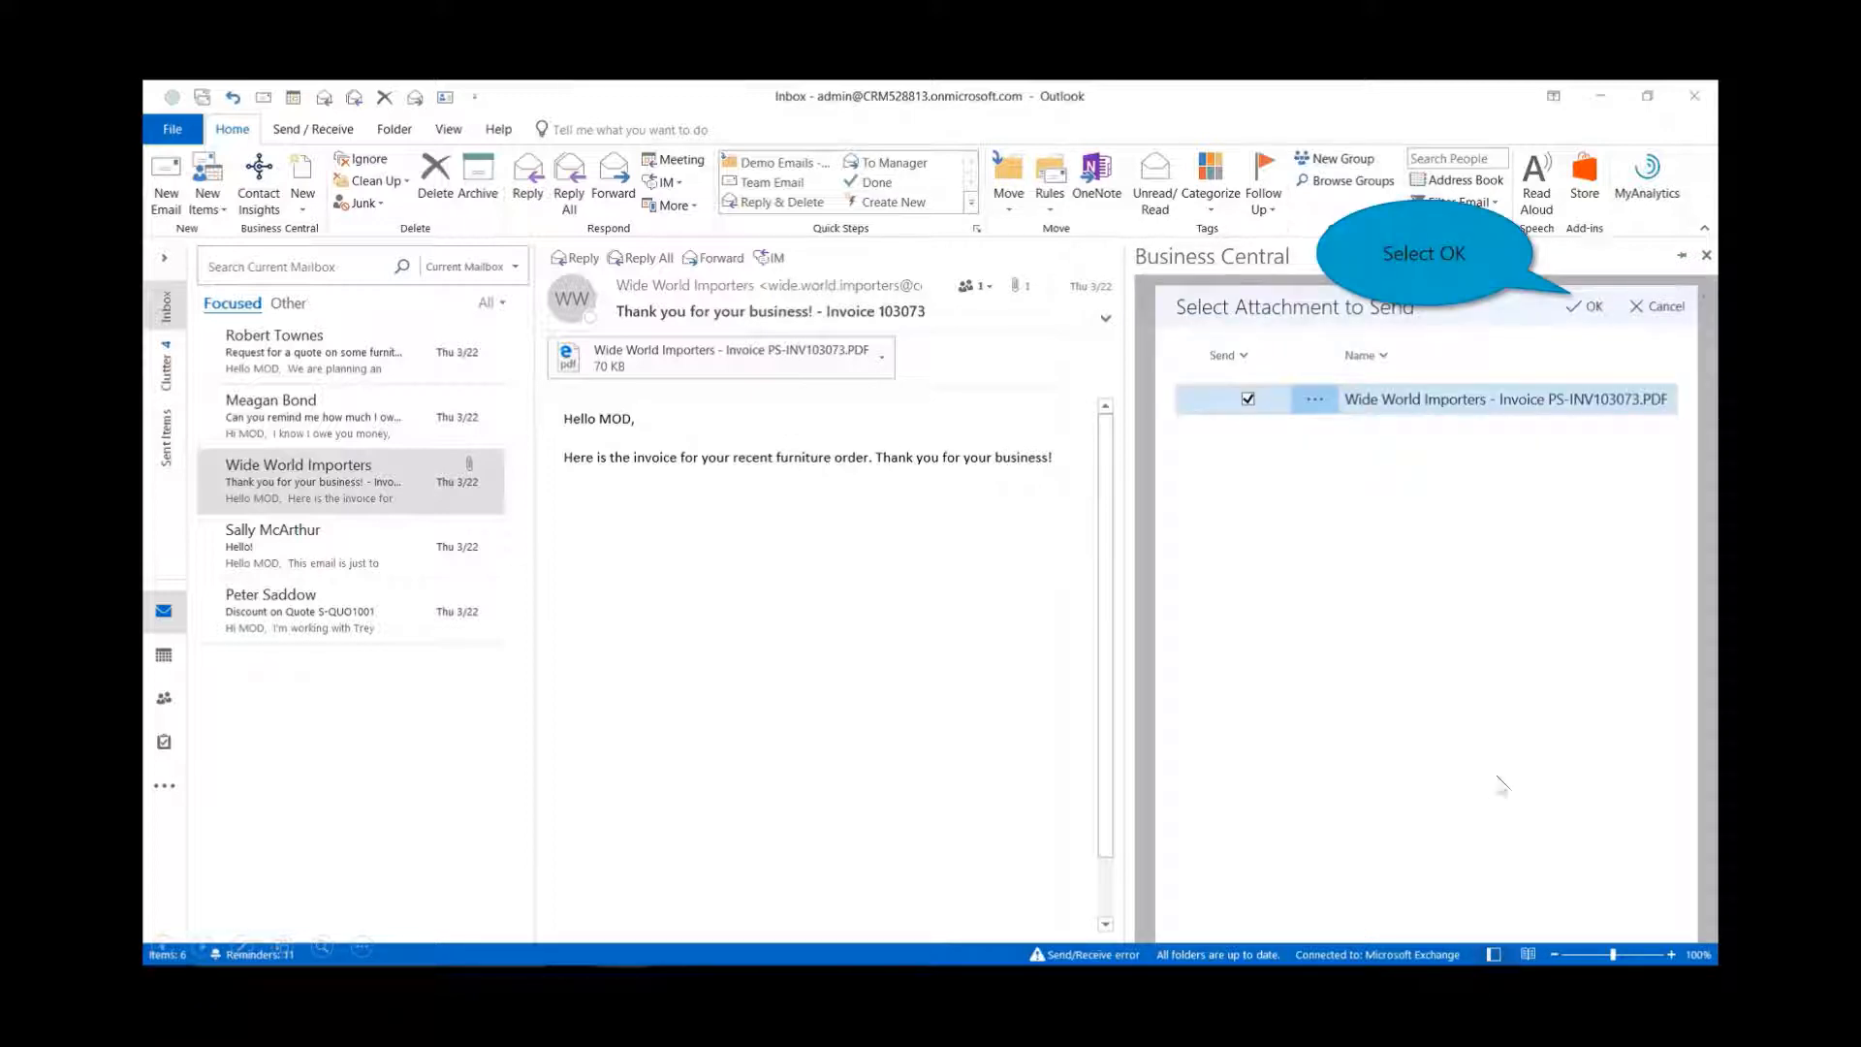
{"action": "left_click", "coordinate": [1587, 309]}
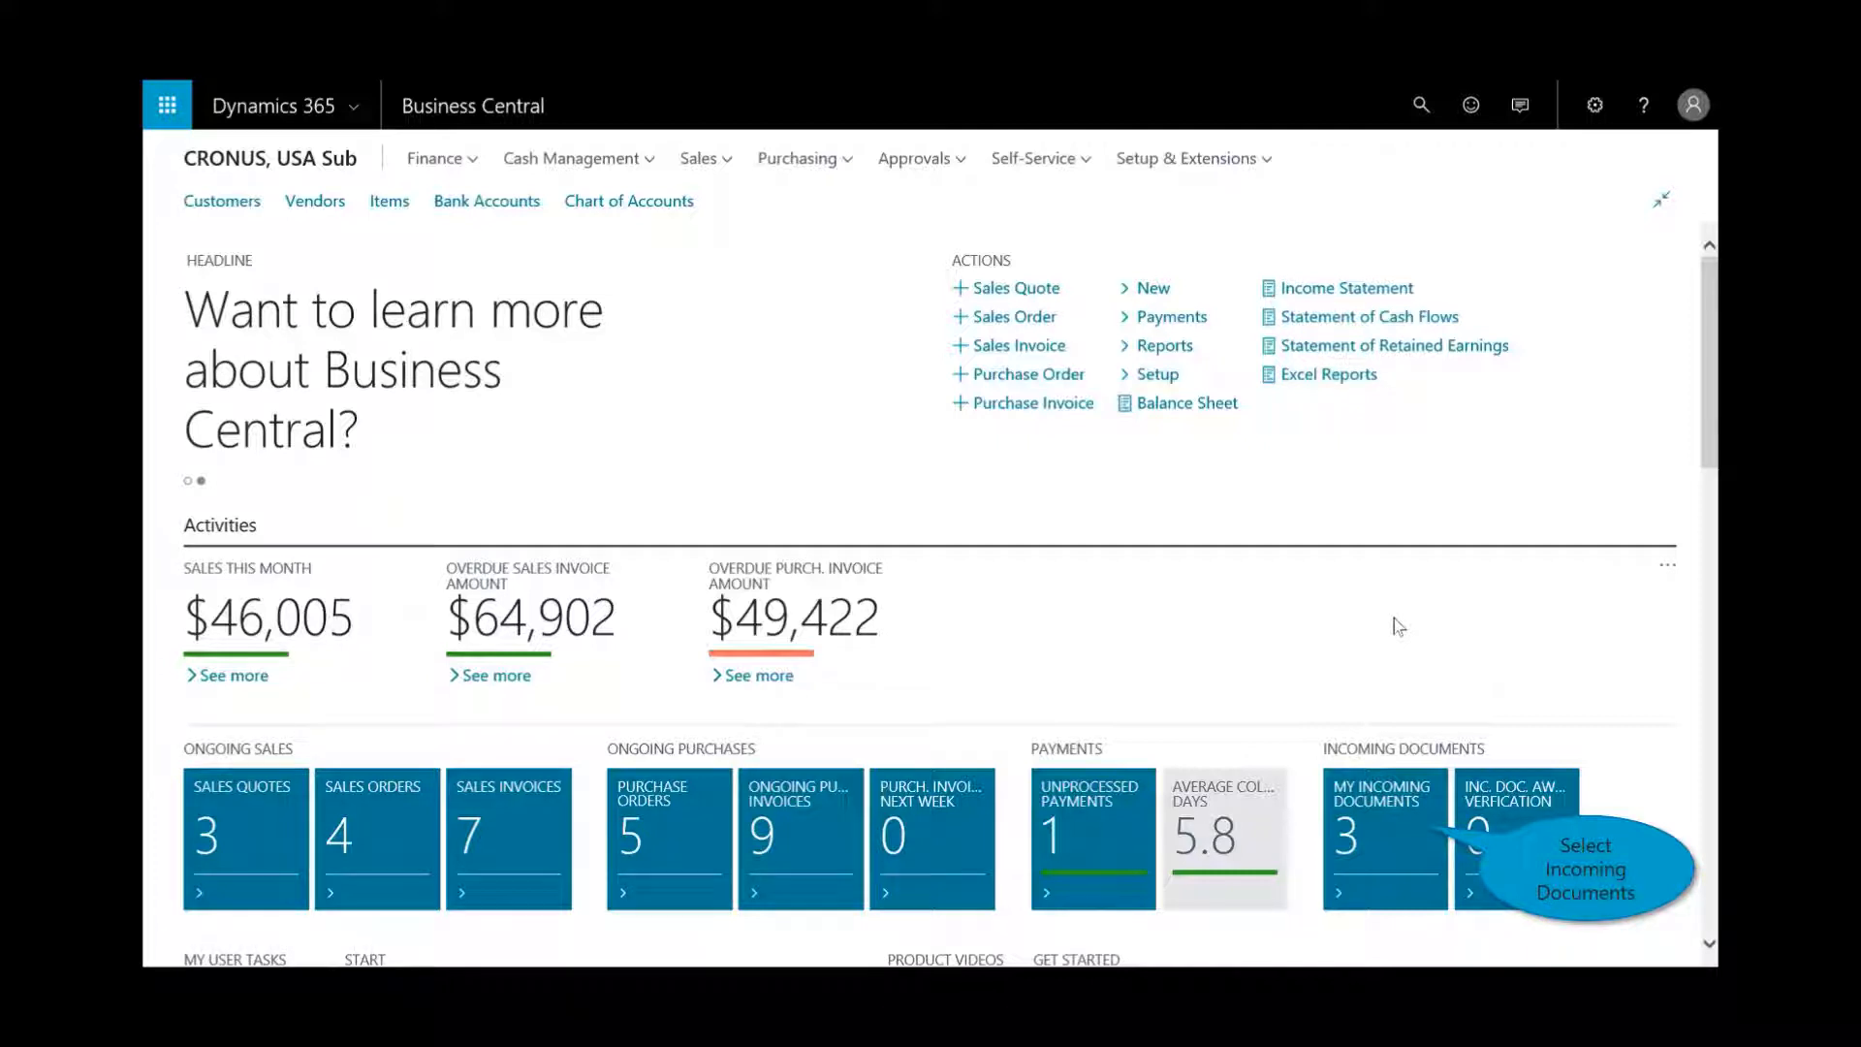
{"action": "left_click", "coordinate": [1363, 811]}
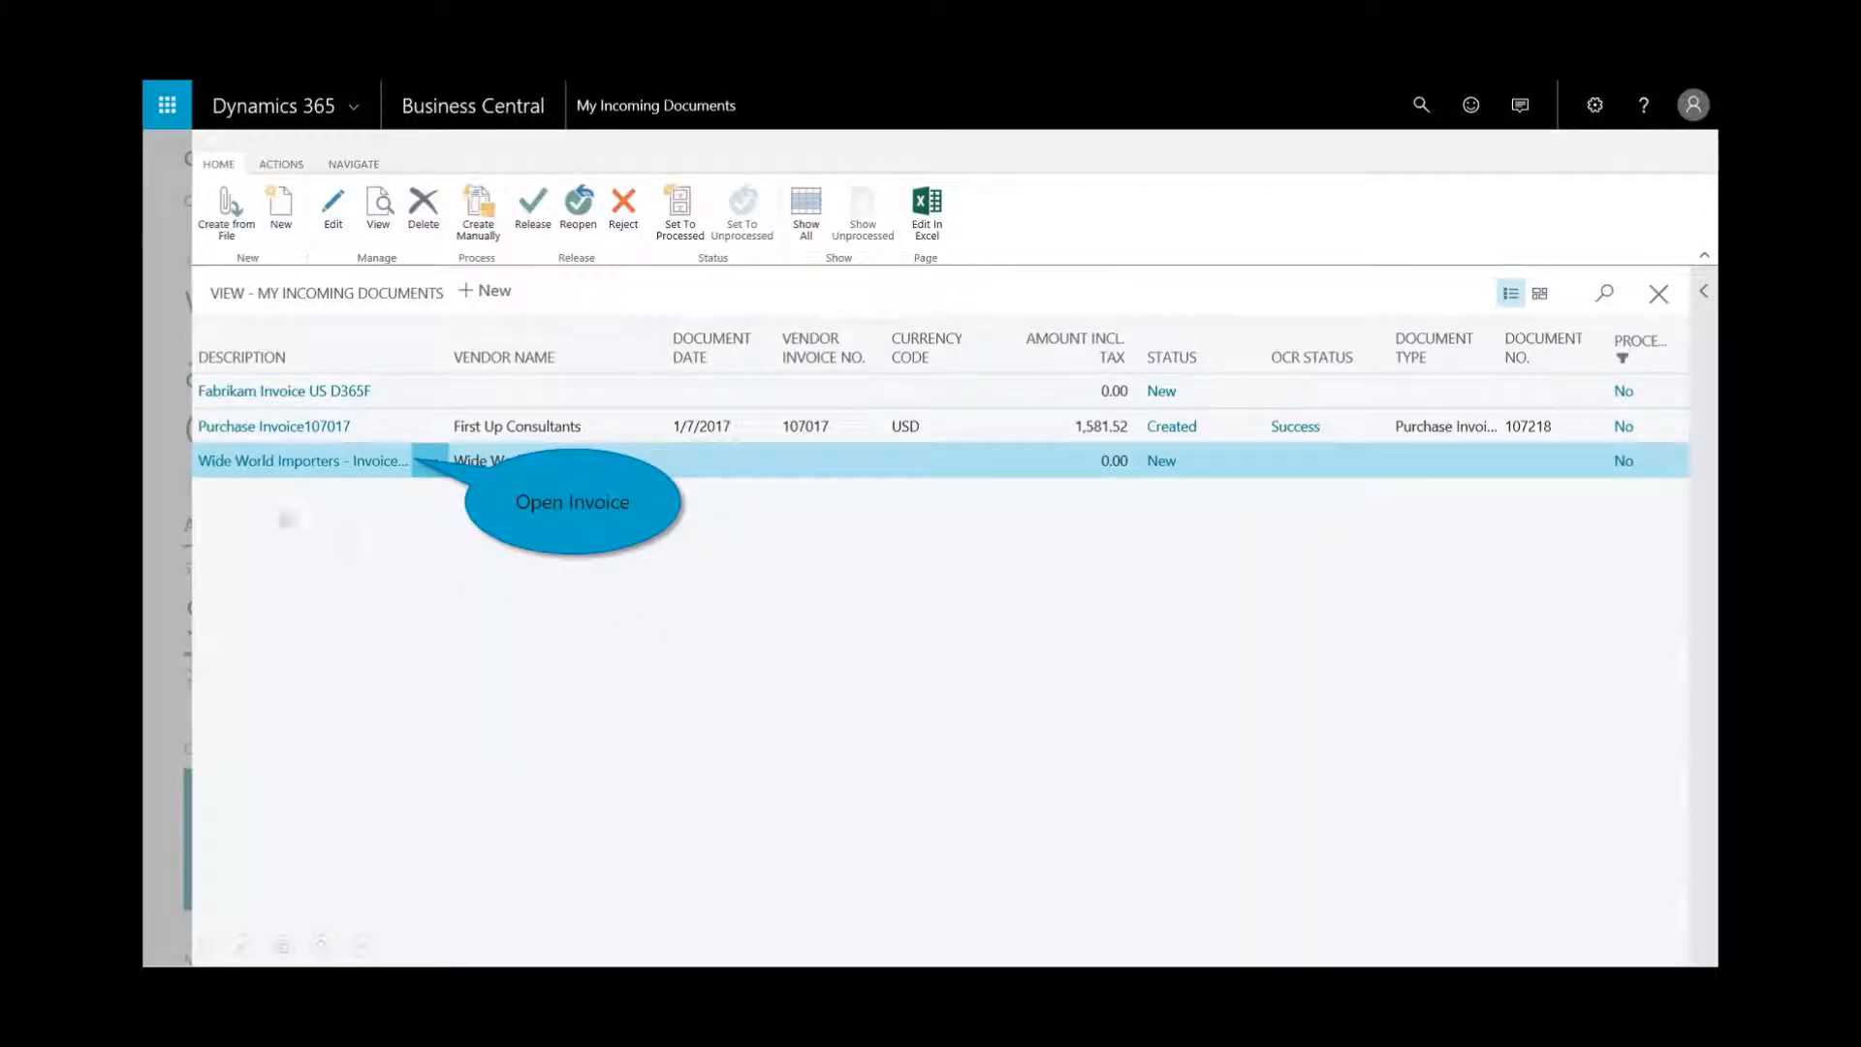
{"action": "left_click", "coordinate": [279, 460]}
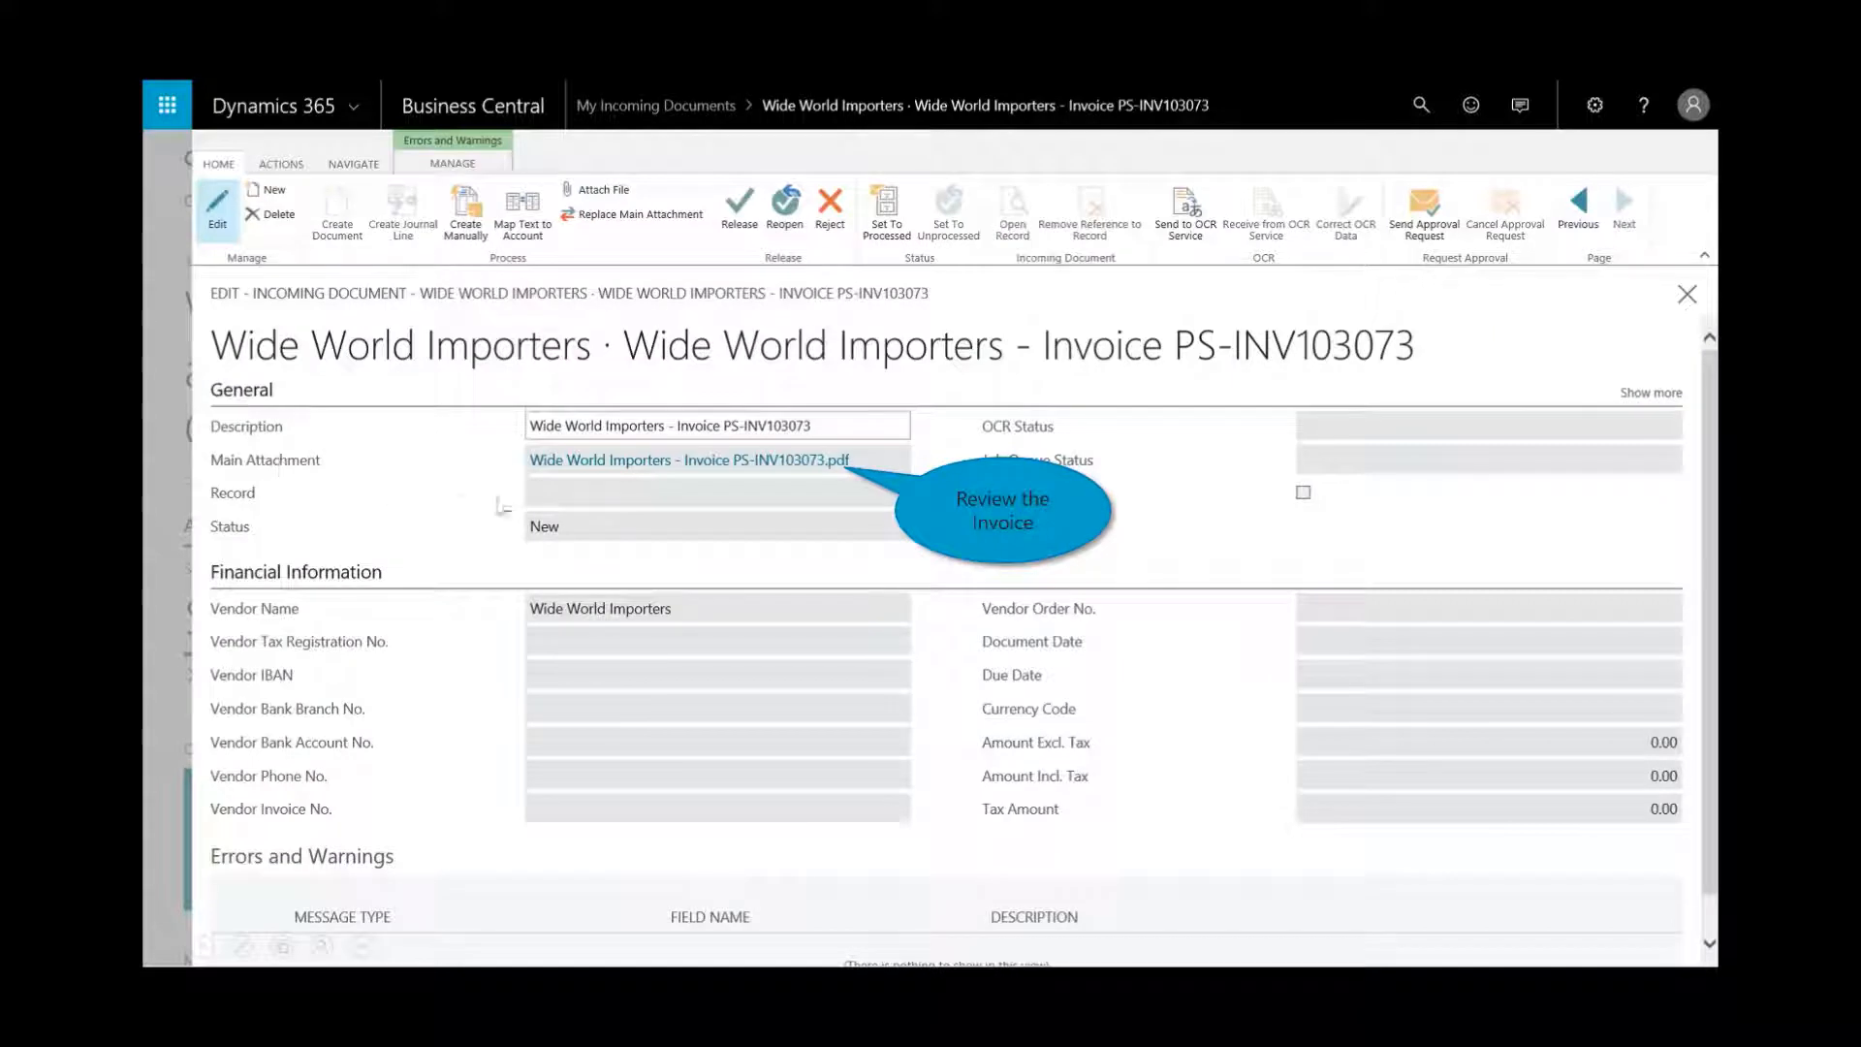
{"action": "left_click", "coordinate": [737, 461]}
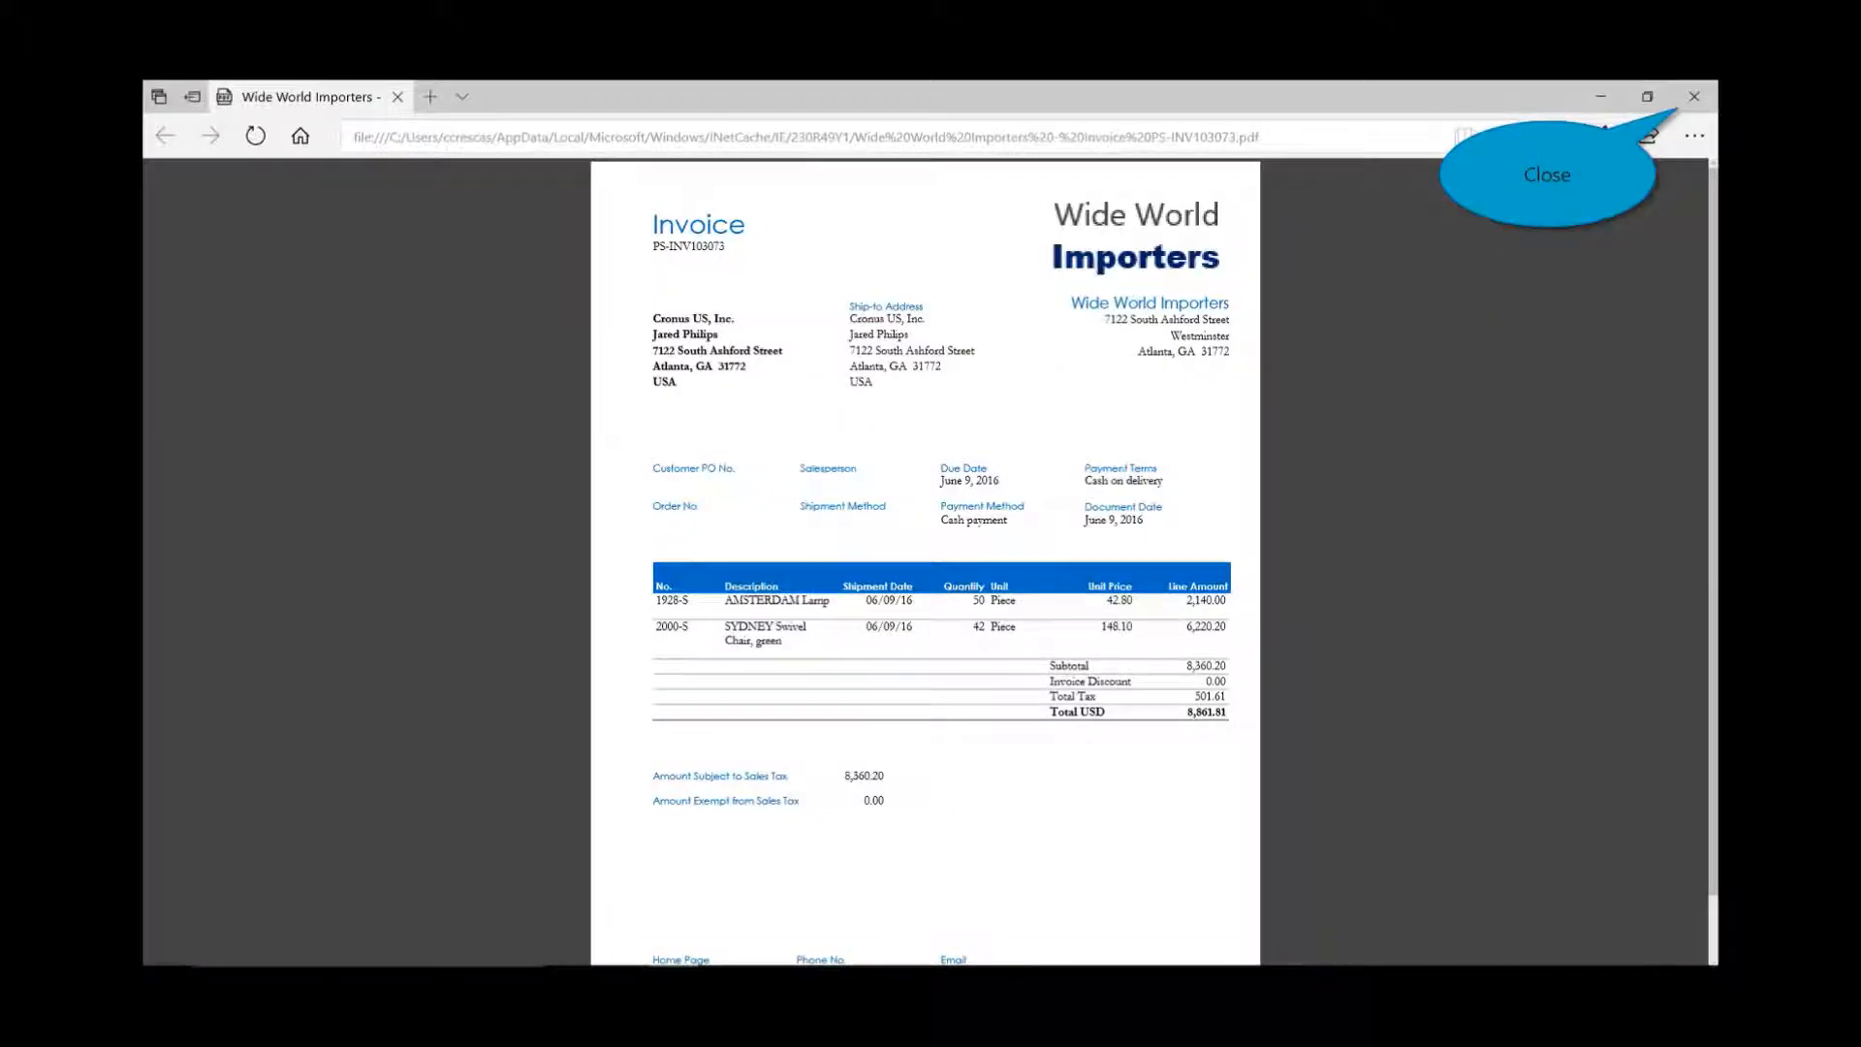
{"action": "left_click", "coordinate": [1689, 97]}
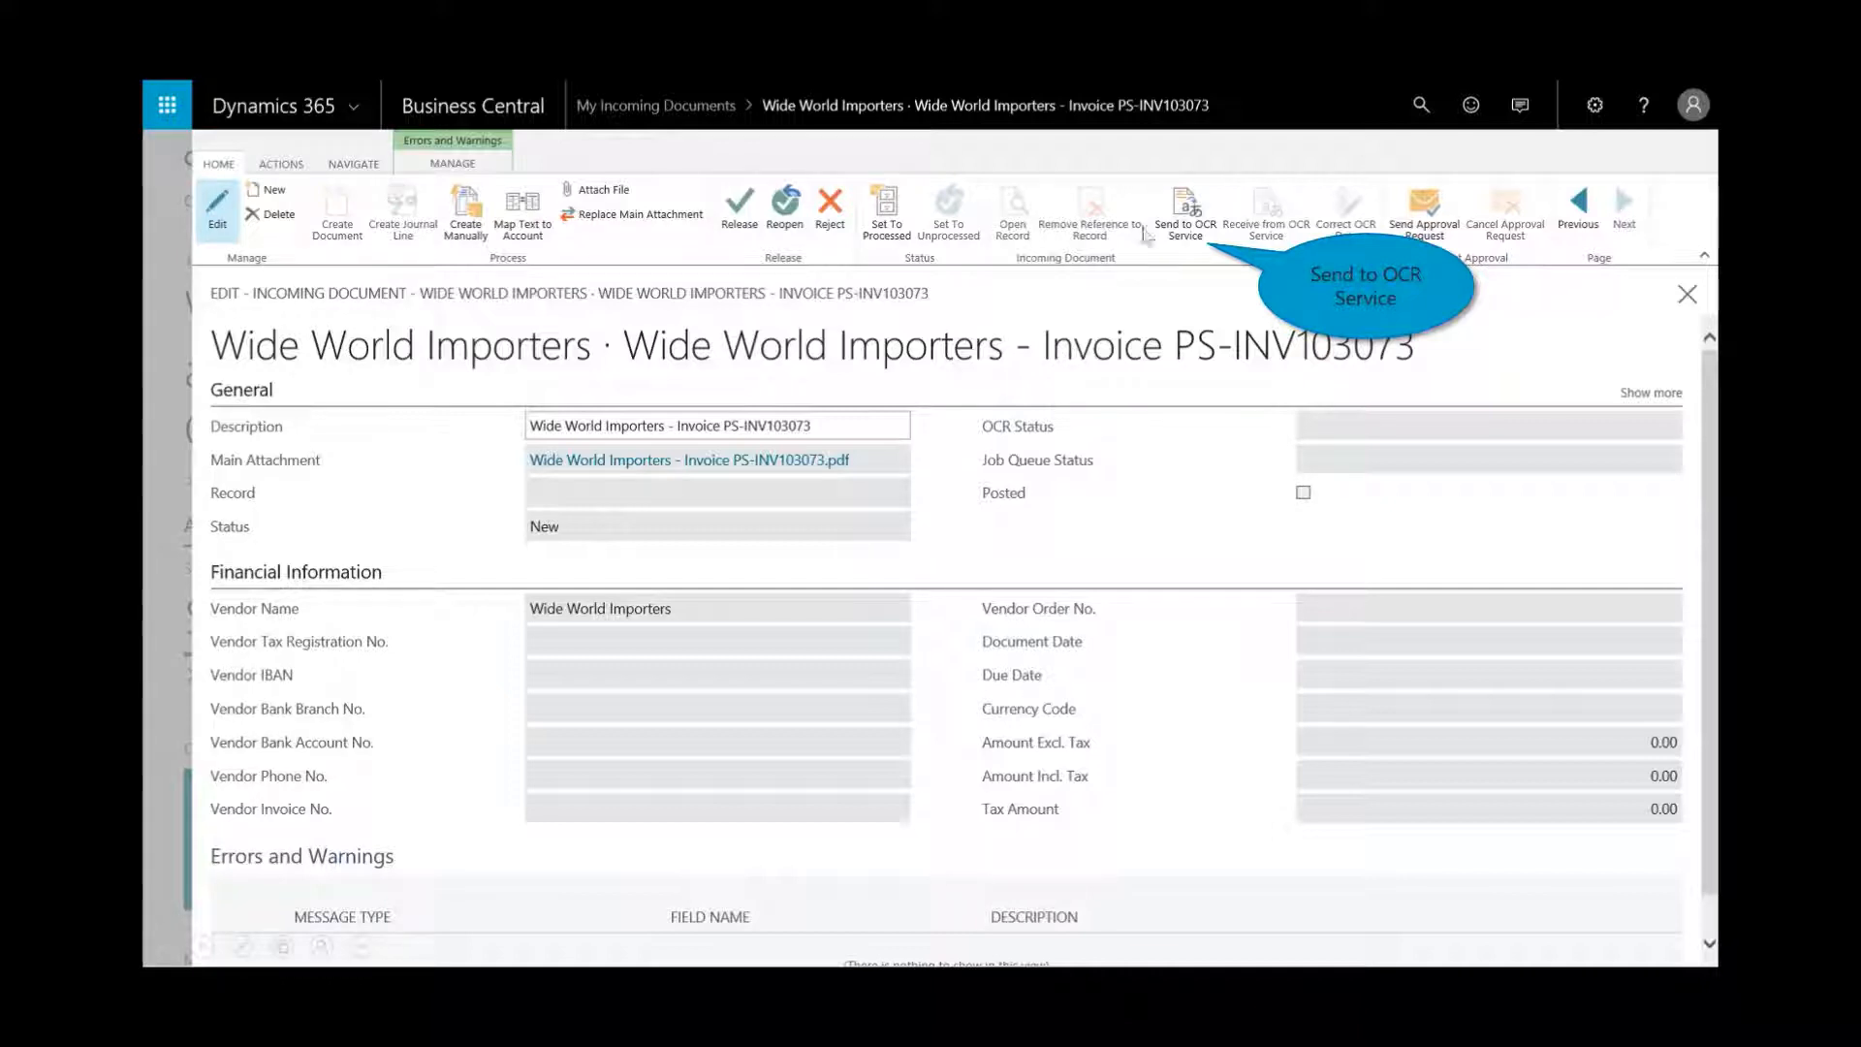
- Run the invoice through OCR, receiving order 112169 dated 4/9/2018 for 8,861.81 USD
{"action": "left_click", "coordinate": [1194, 238]}
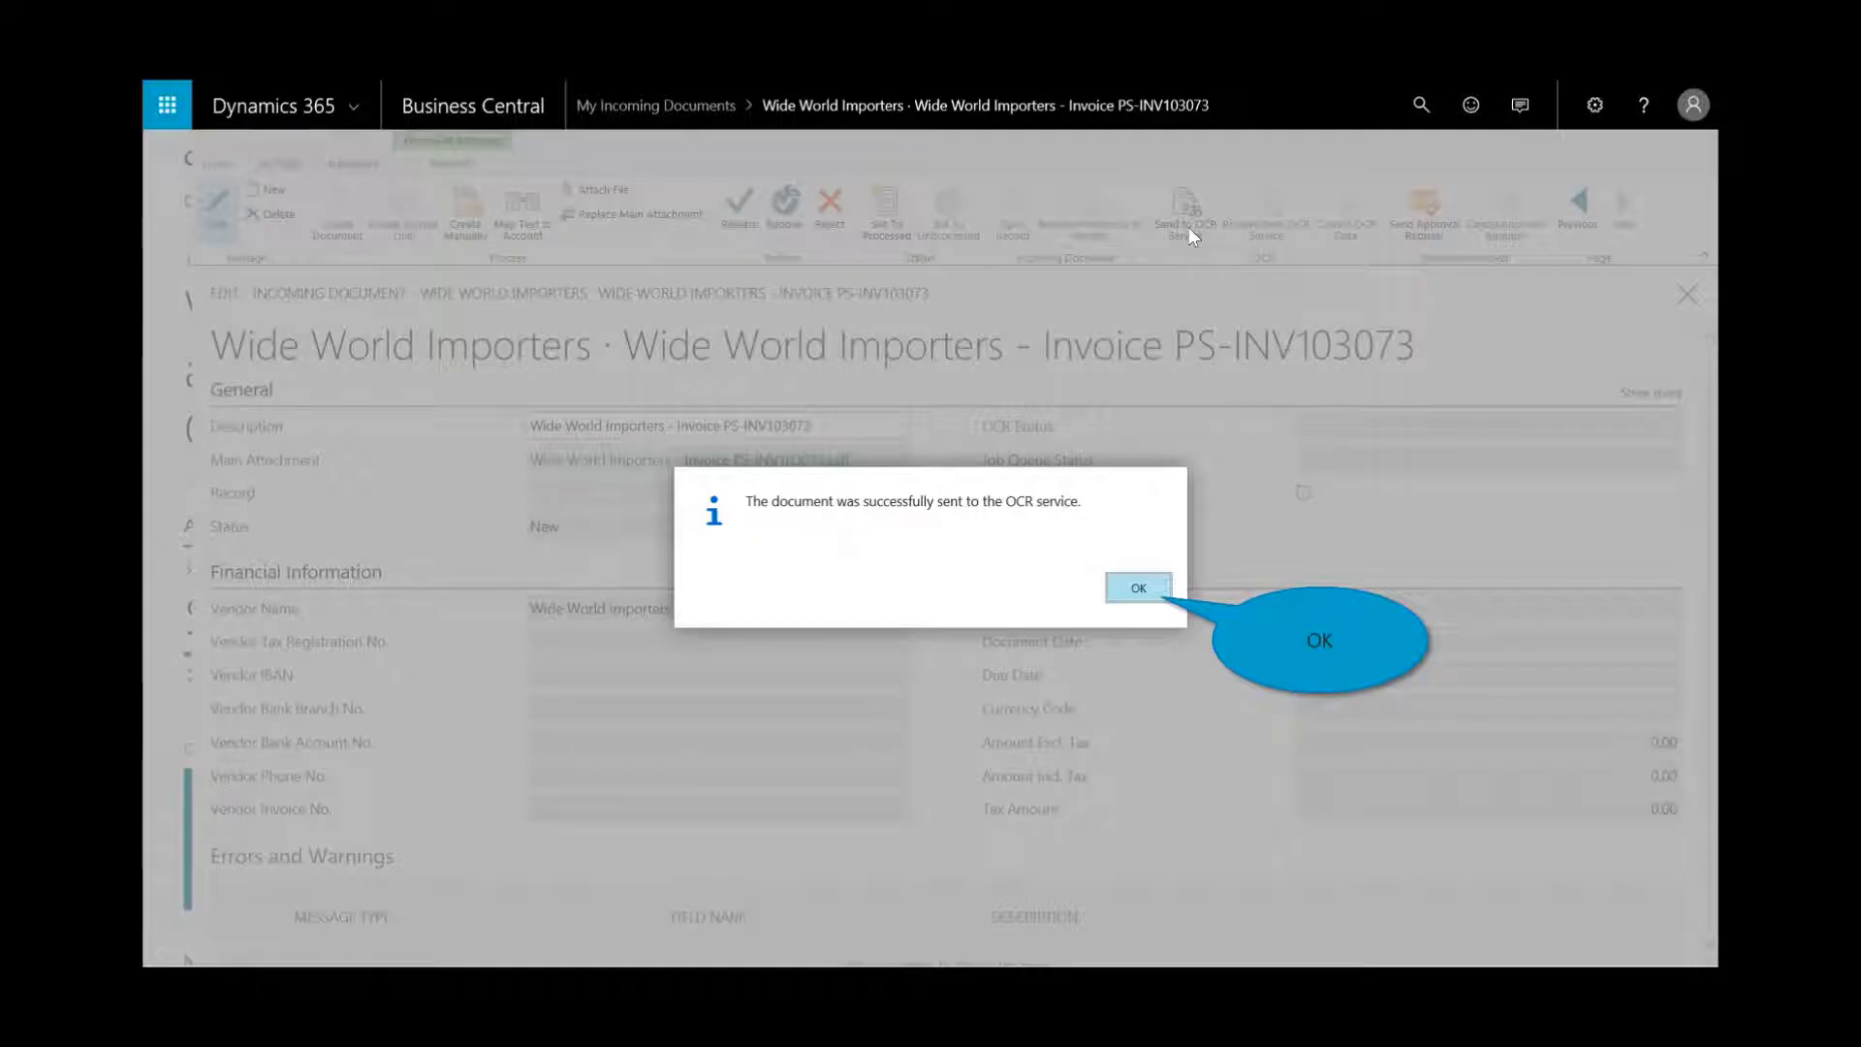
{"action": "left_click", "coordinate": [1134, 586]}
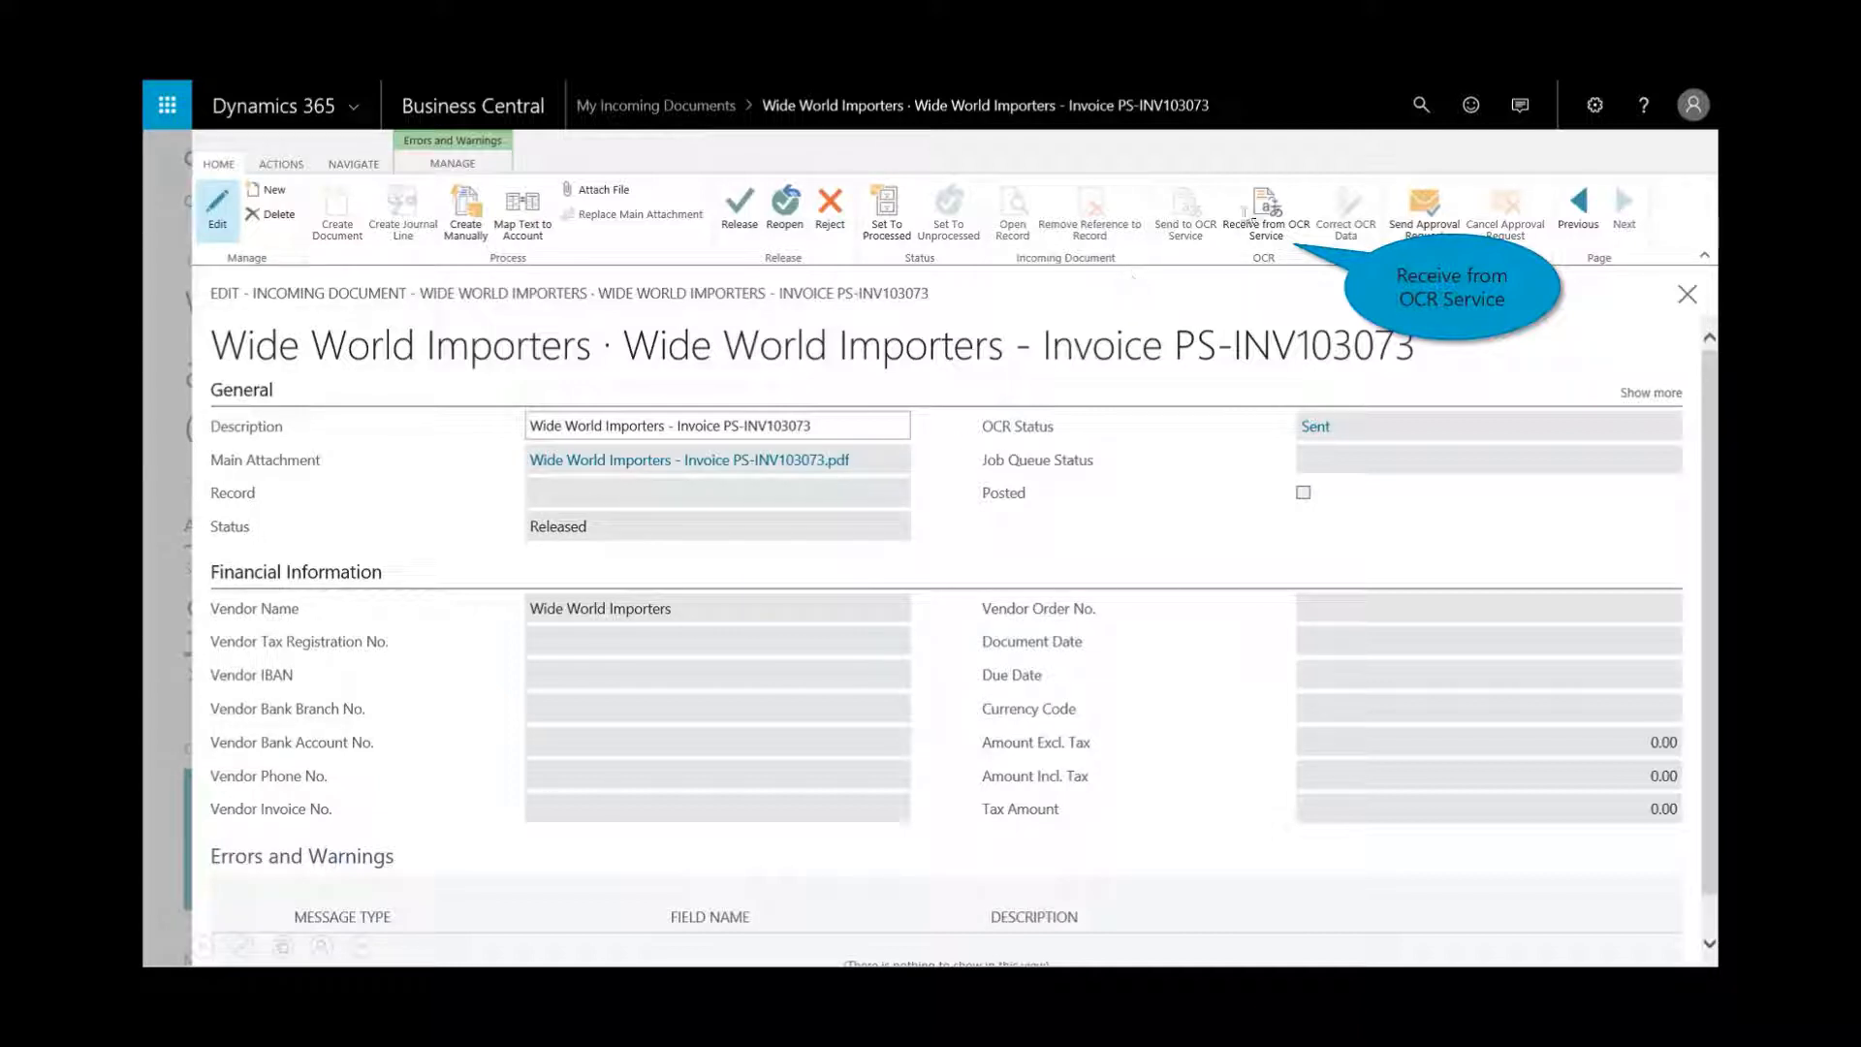
{"action": "left_click", "coordinate": [1268, 220]}
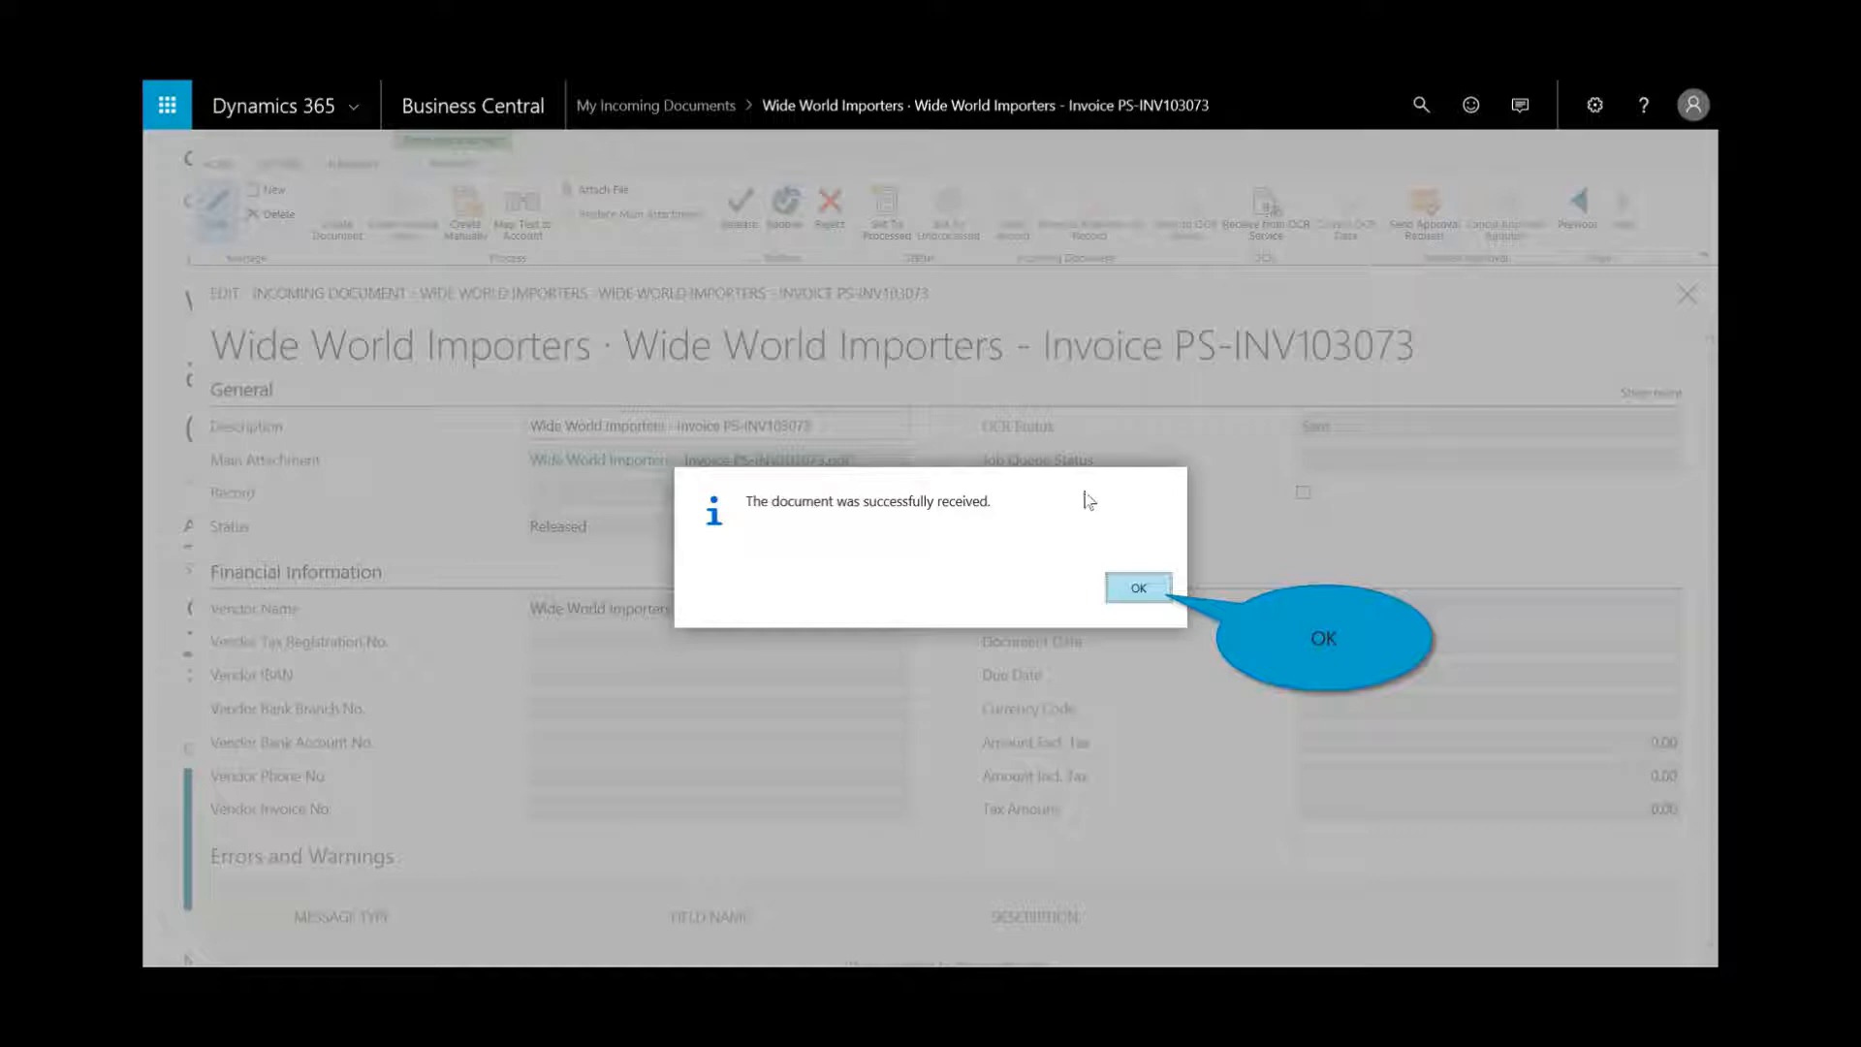
{"action": "left_click", "coordinate": [1139, 591]}
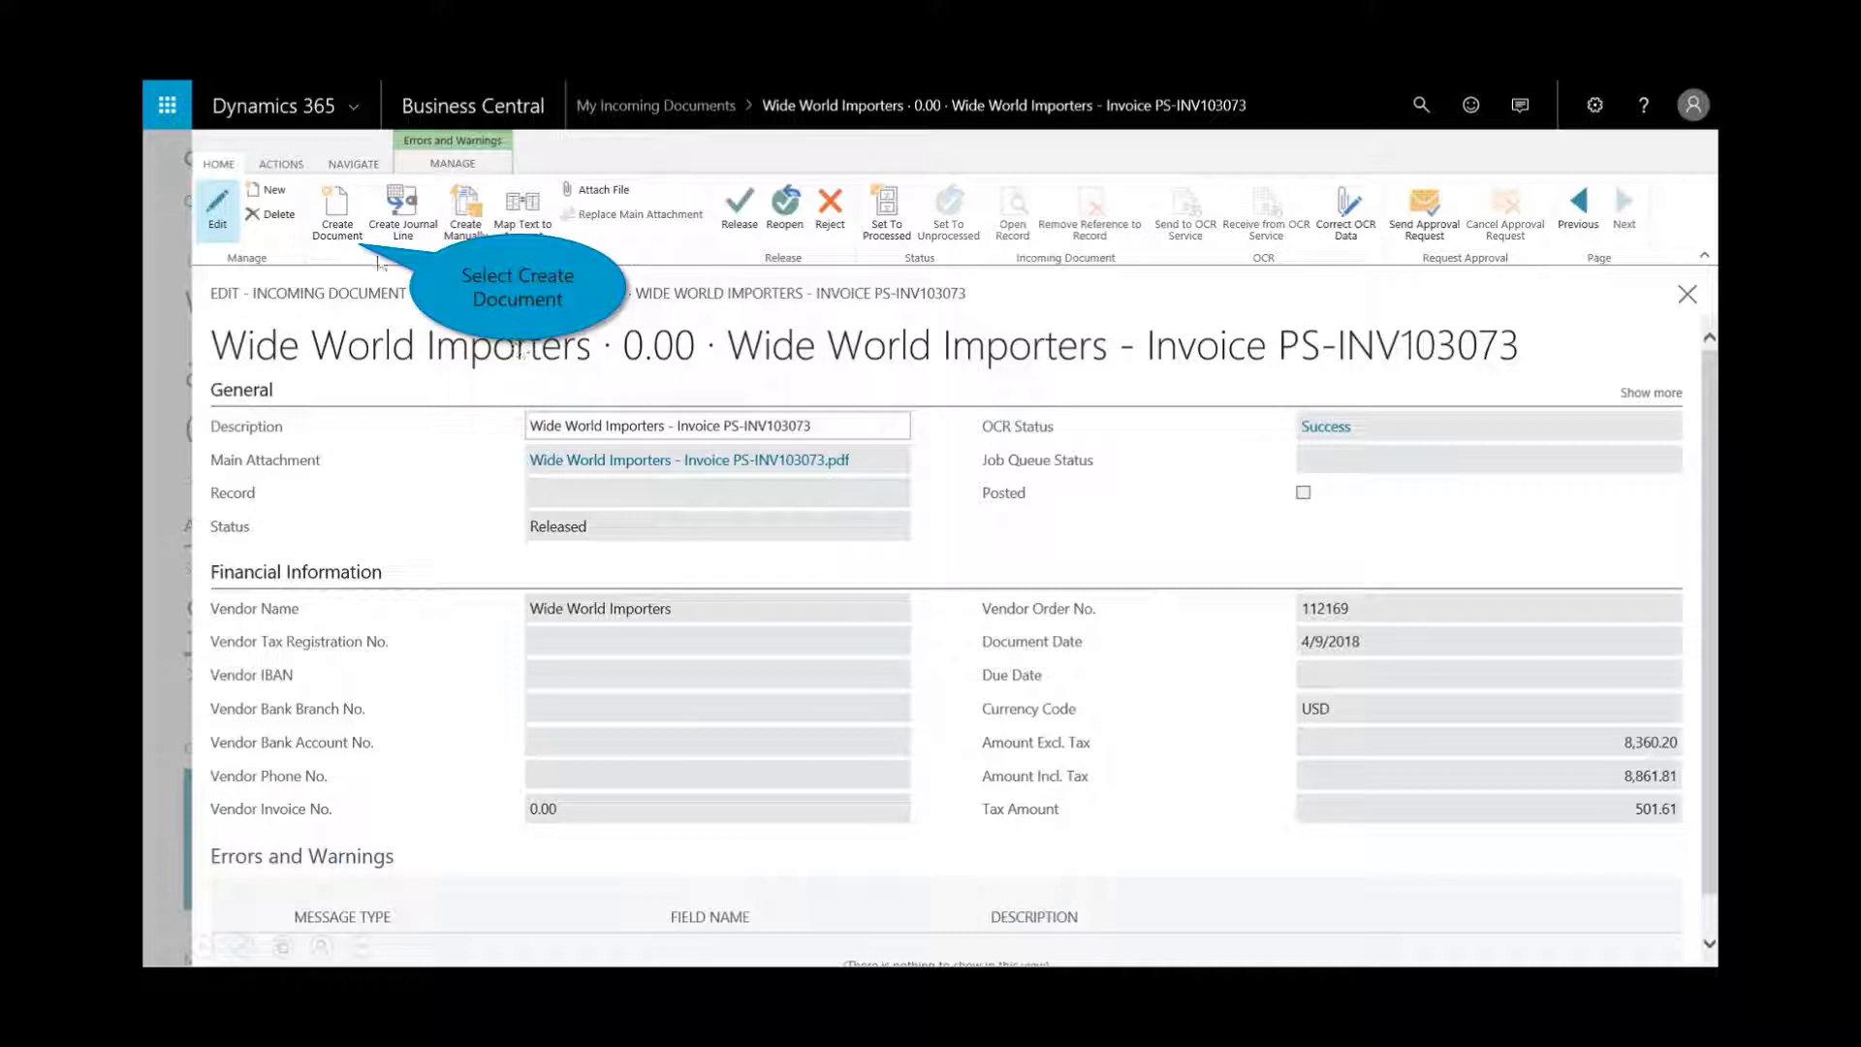
- Create Wide World Importers purchase invoice 107223 from the incoming document and open it
{"action": "left_click", "coordinate": [336, 215]}
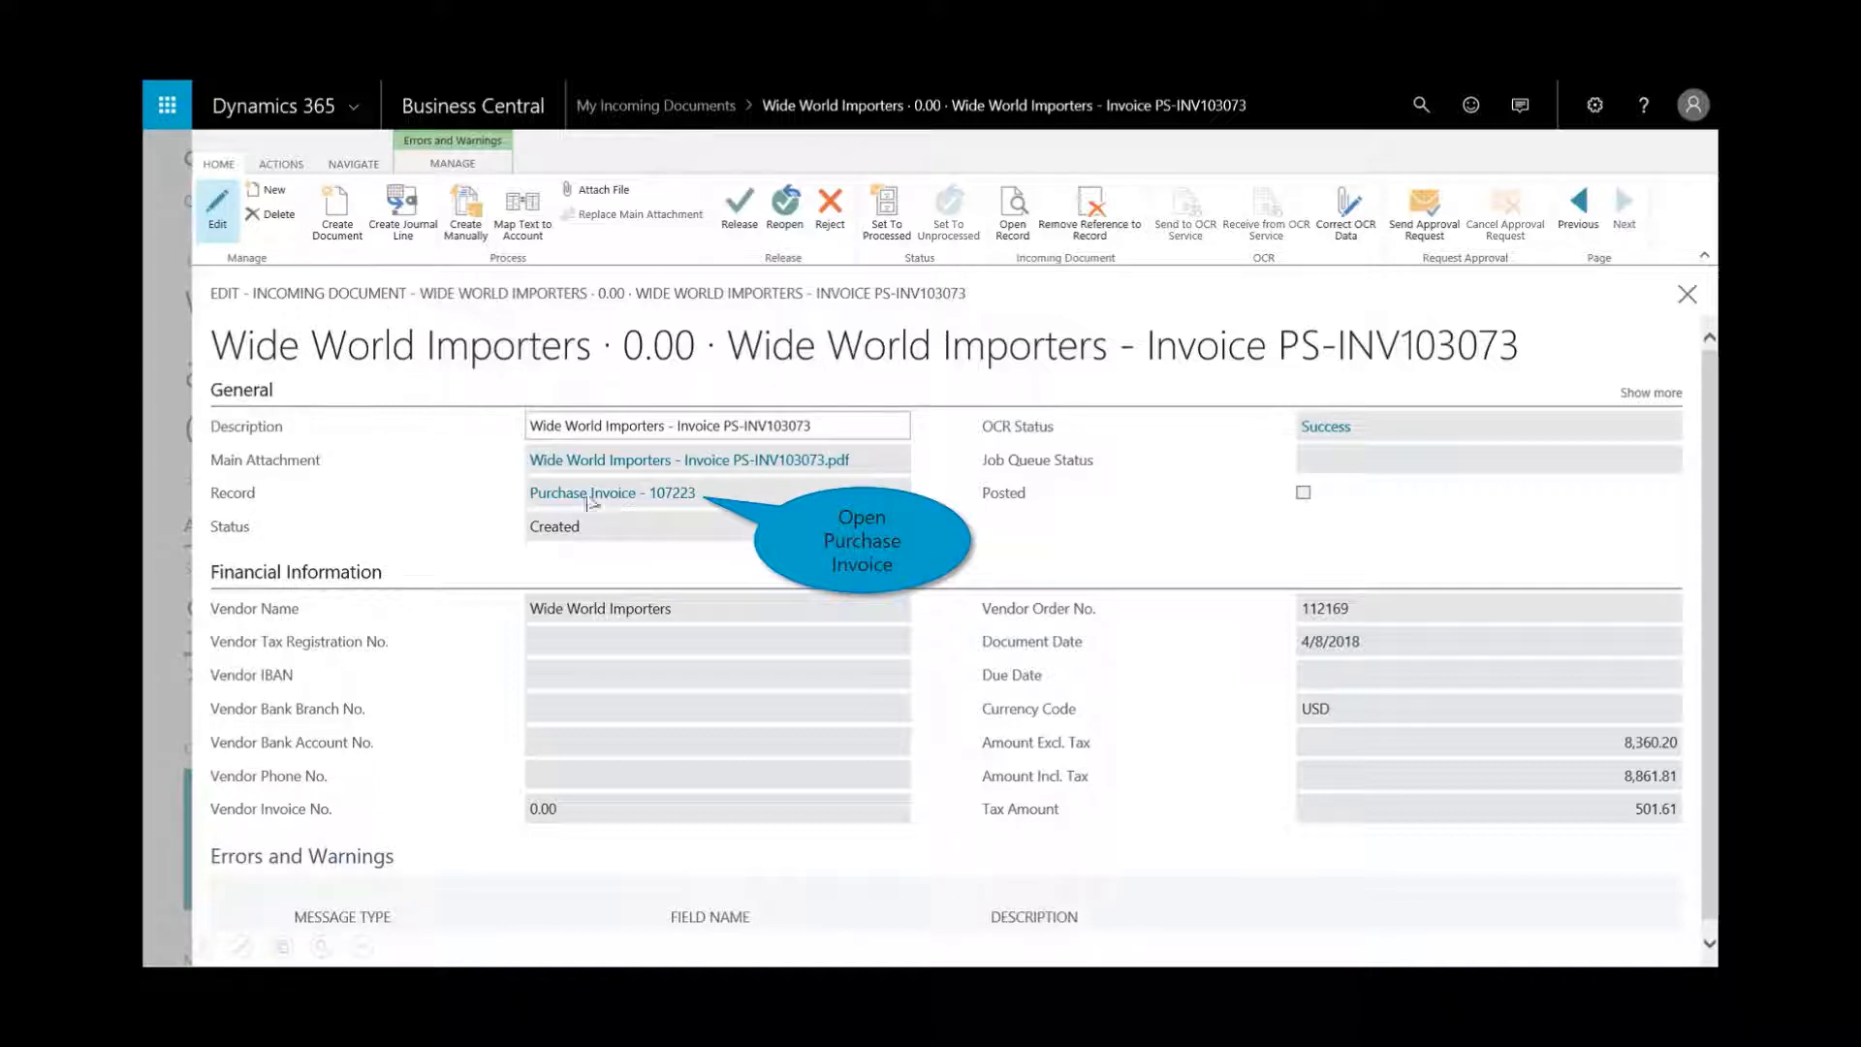
{"action": "left_click", "coordinate": [645, 494]}
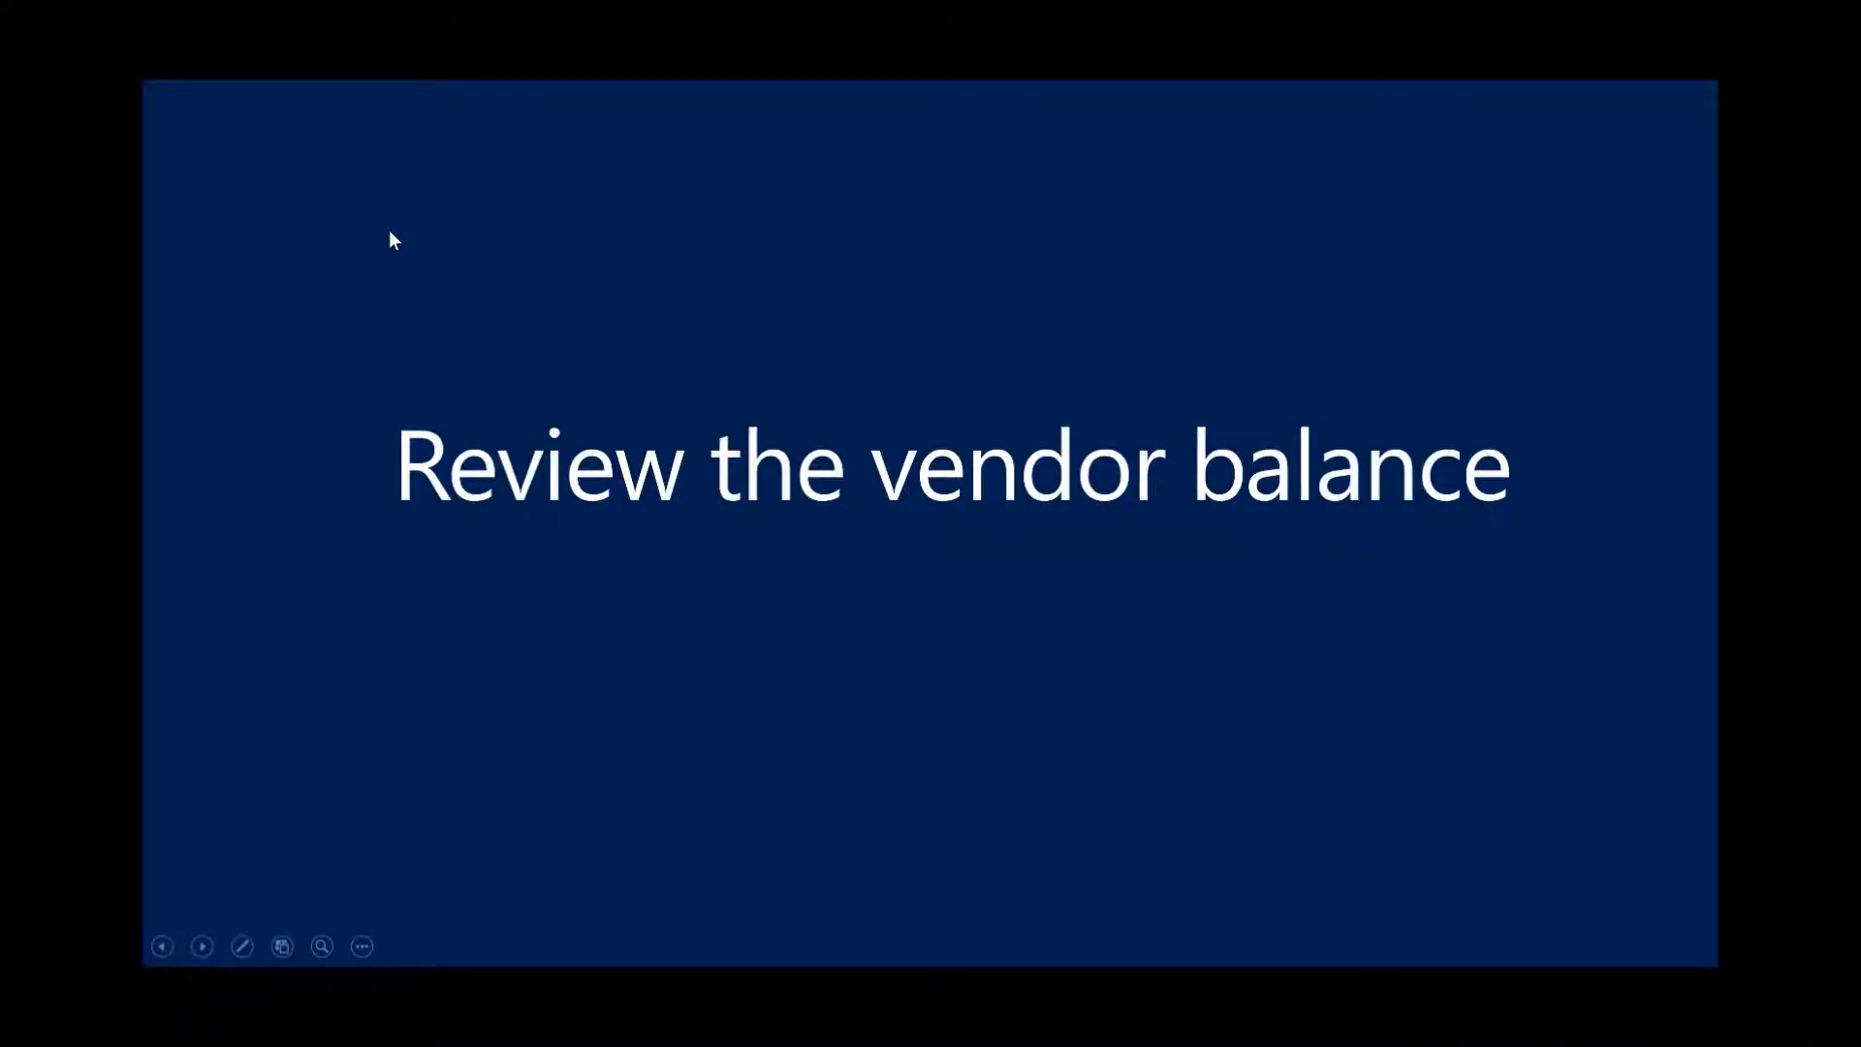
- Return to the CRONUS, USA Sub Role Center showing $49,422 of overdue purchase invoices
{"action": "left_click", "coordinate": [932, 699]}
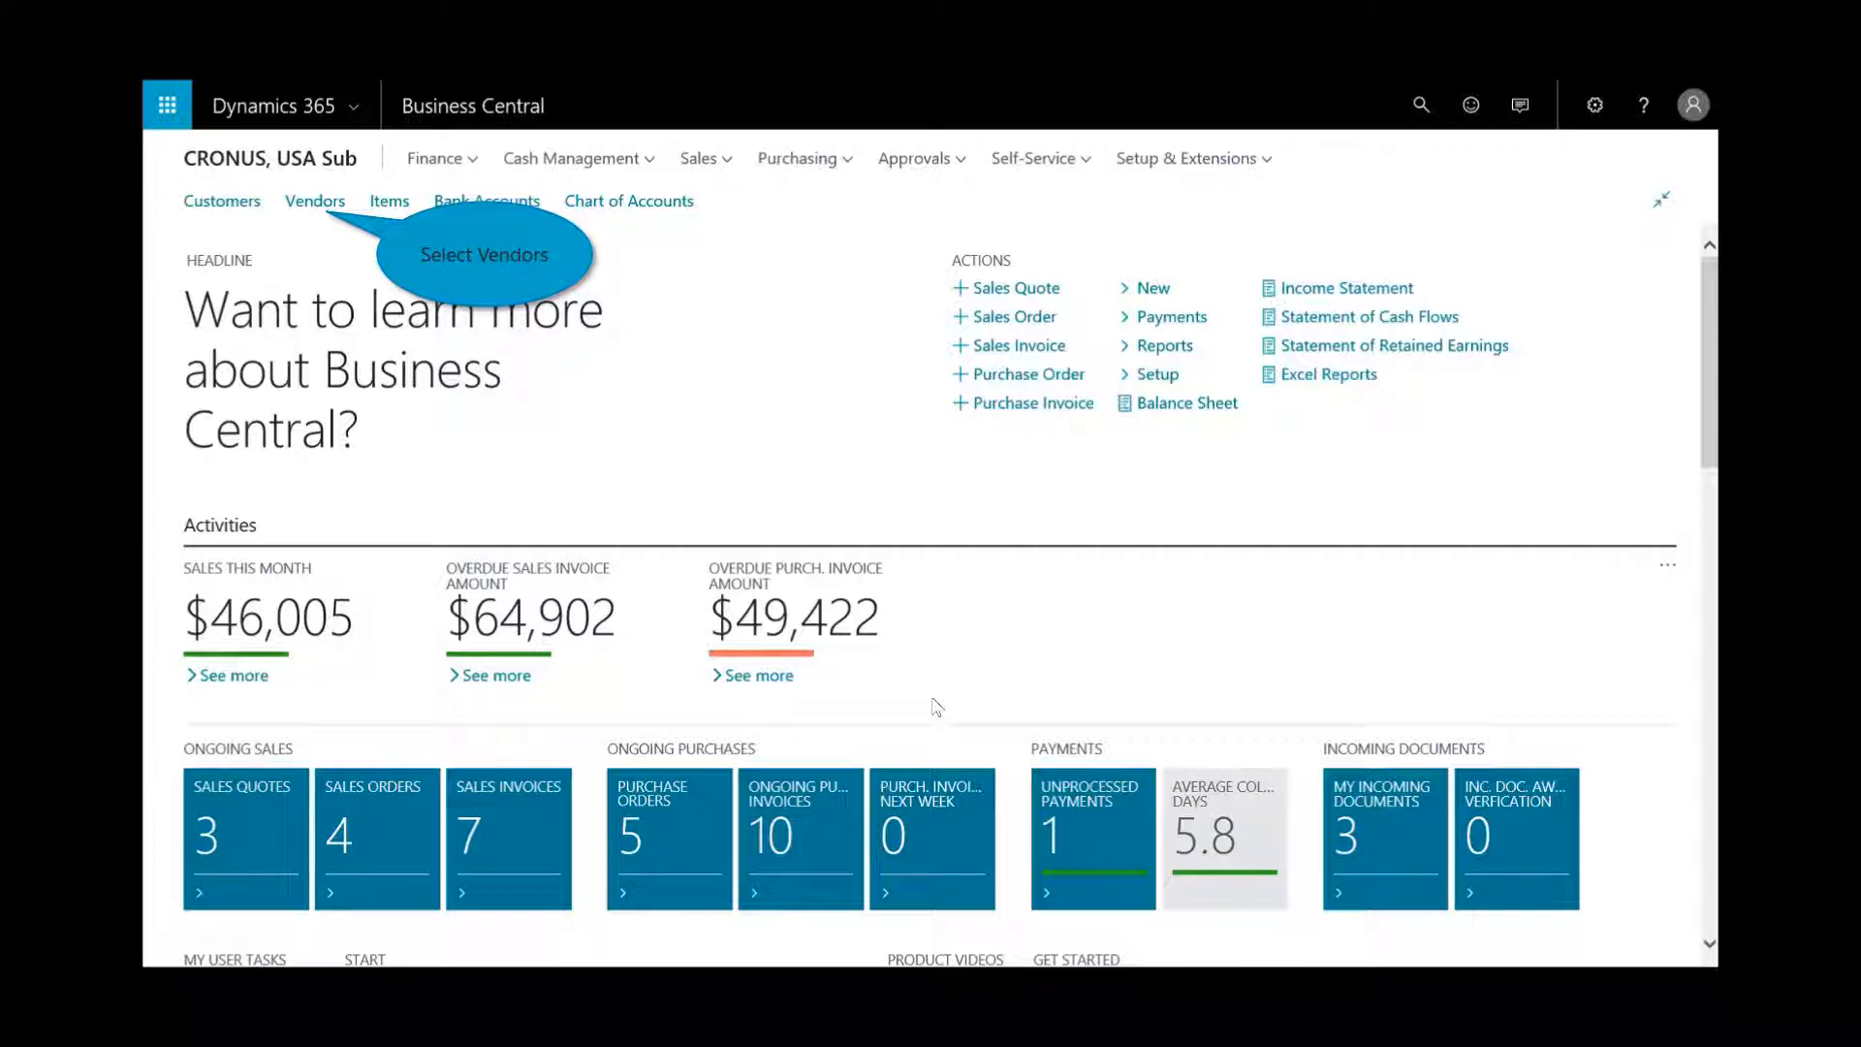
- Open Wide World Importers from Vendors, review the ledger entries behind 35,916.72, then close them
{"action": "left_click", "coordinate": [308, 212]}
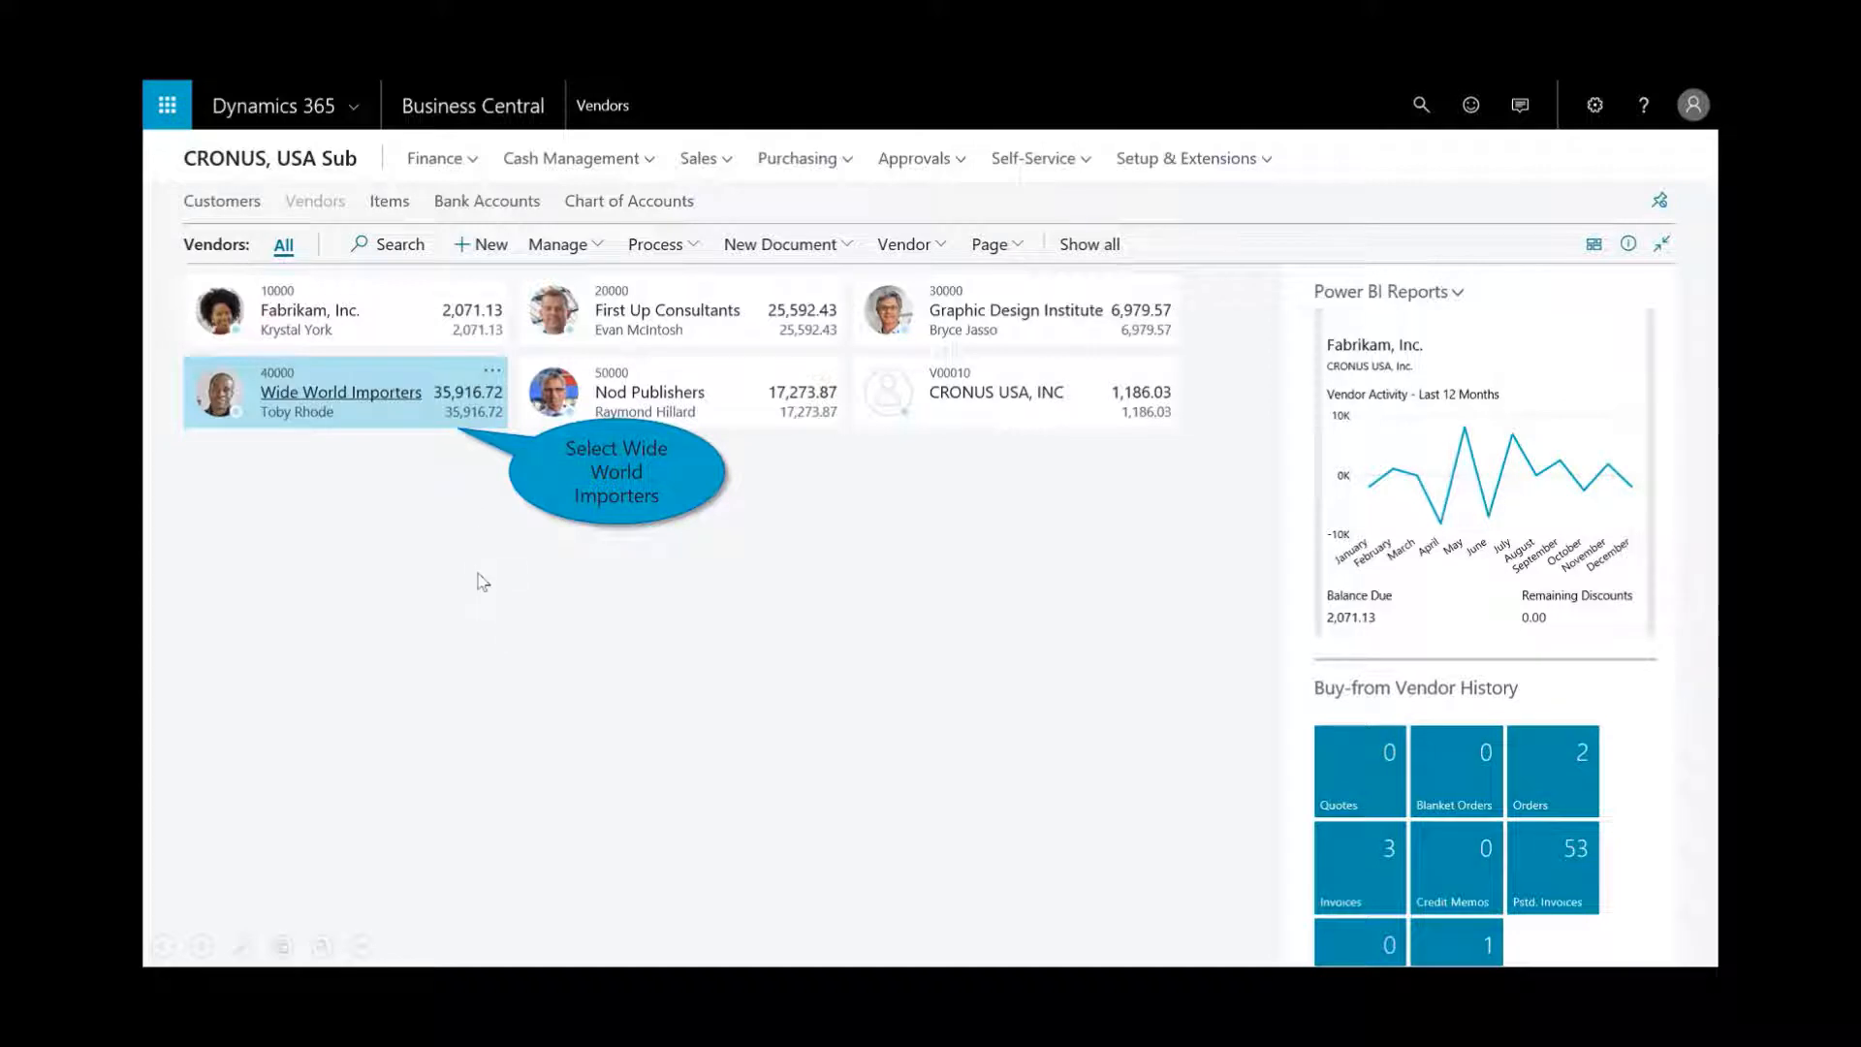
{"action": "left_click", "coordinate": [372, 392]}
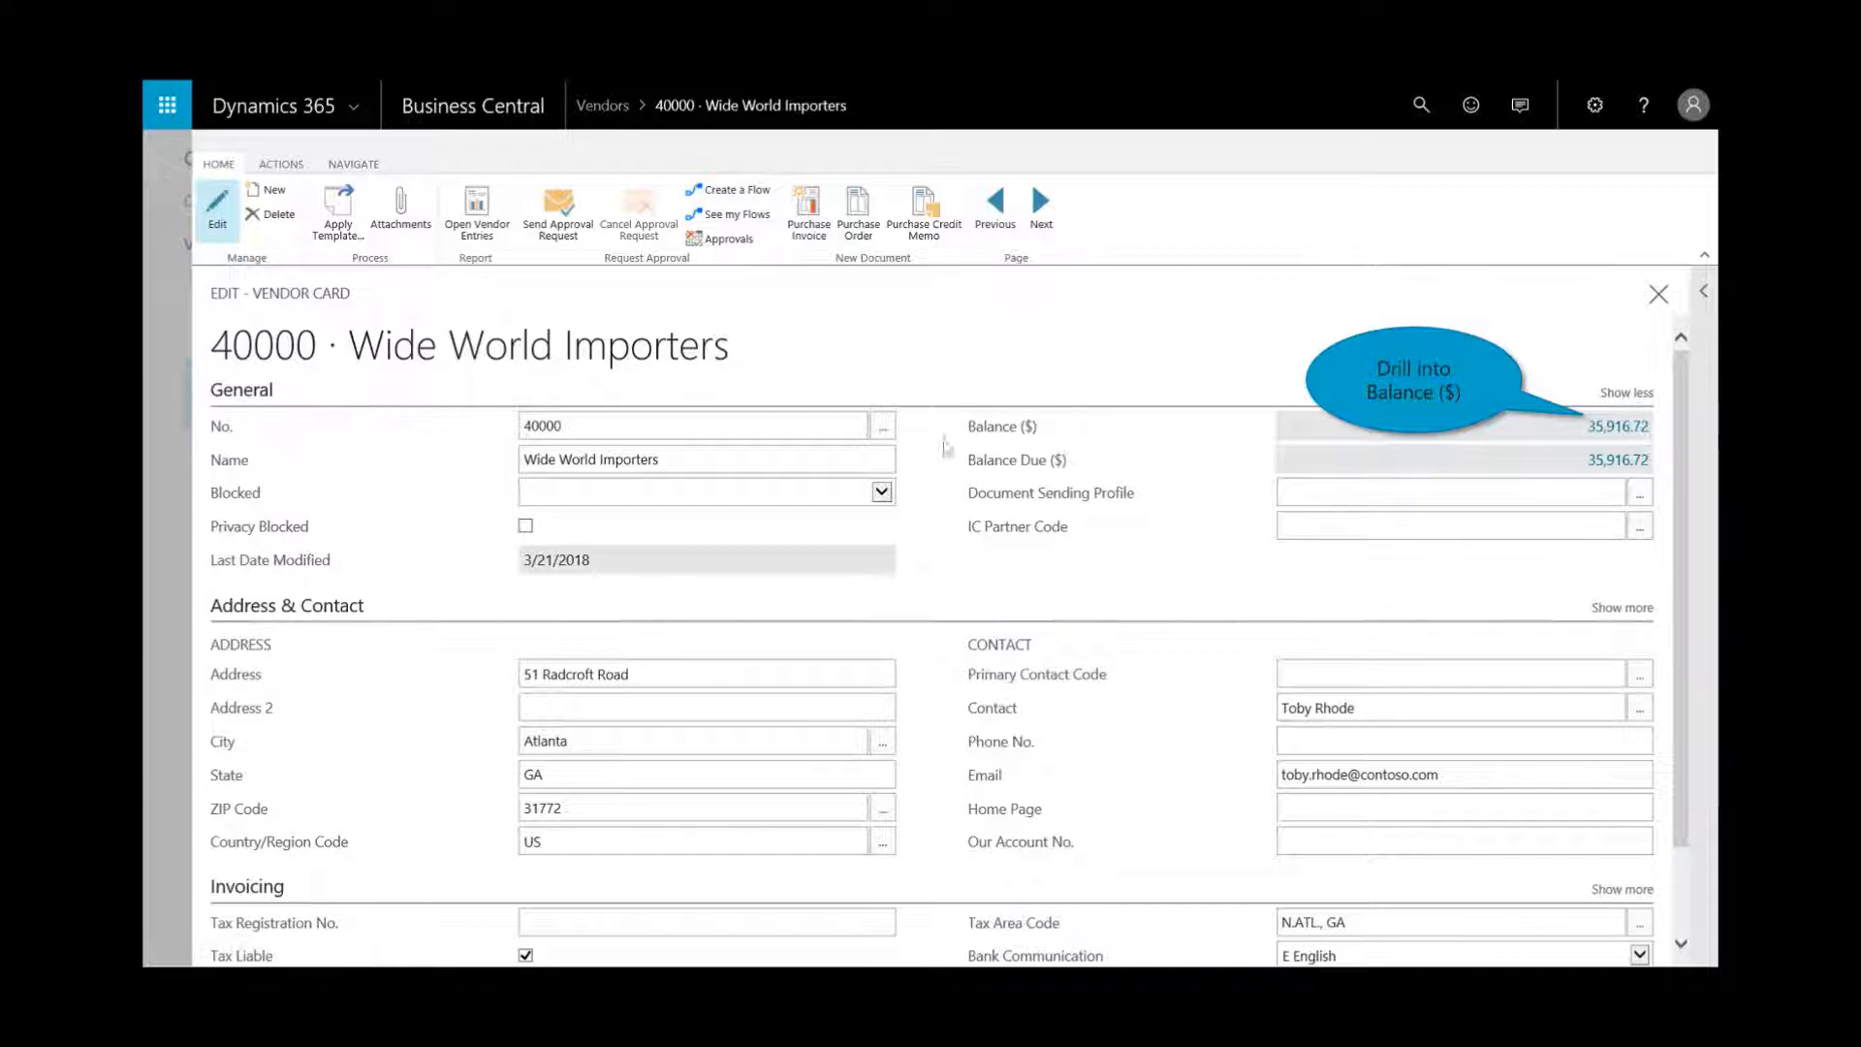
{"action": "left_click", "coordinate": [1609, 433]}
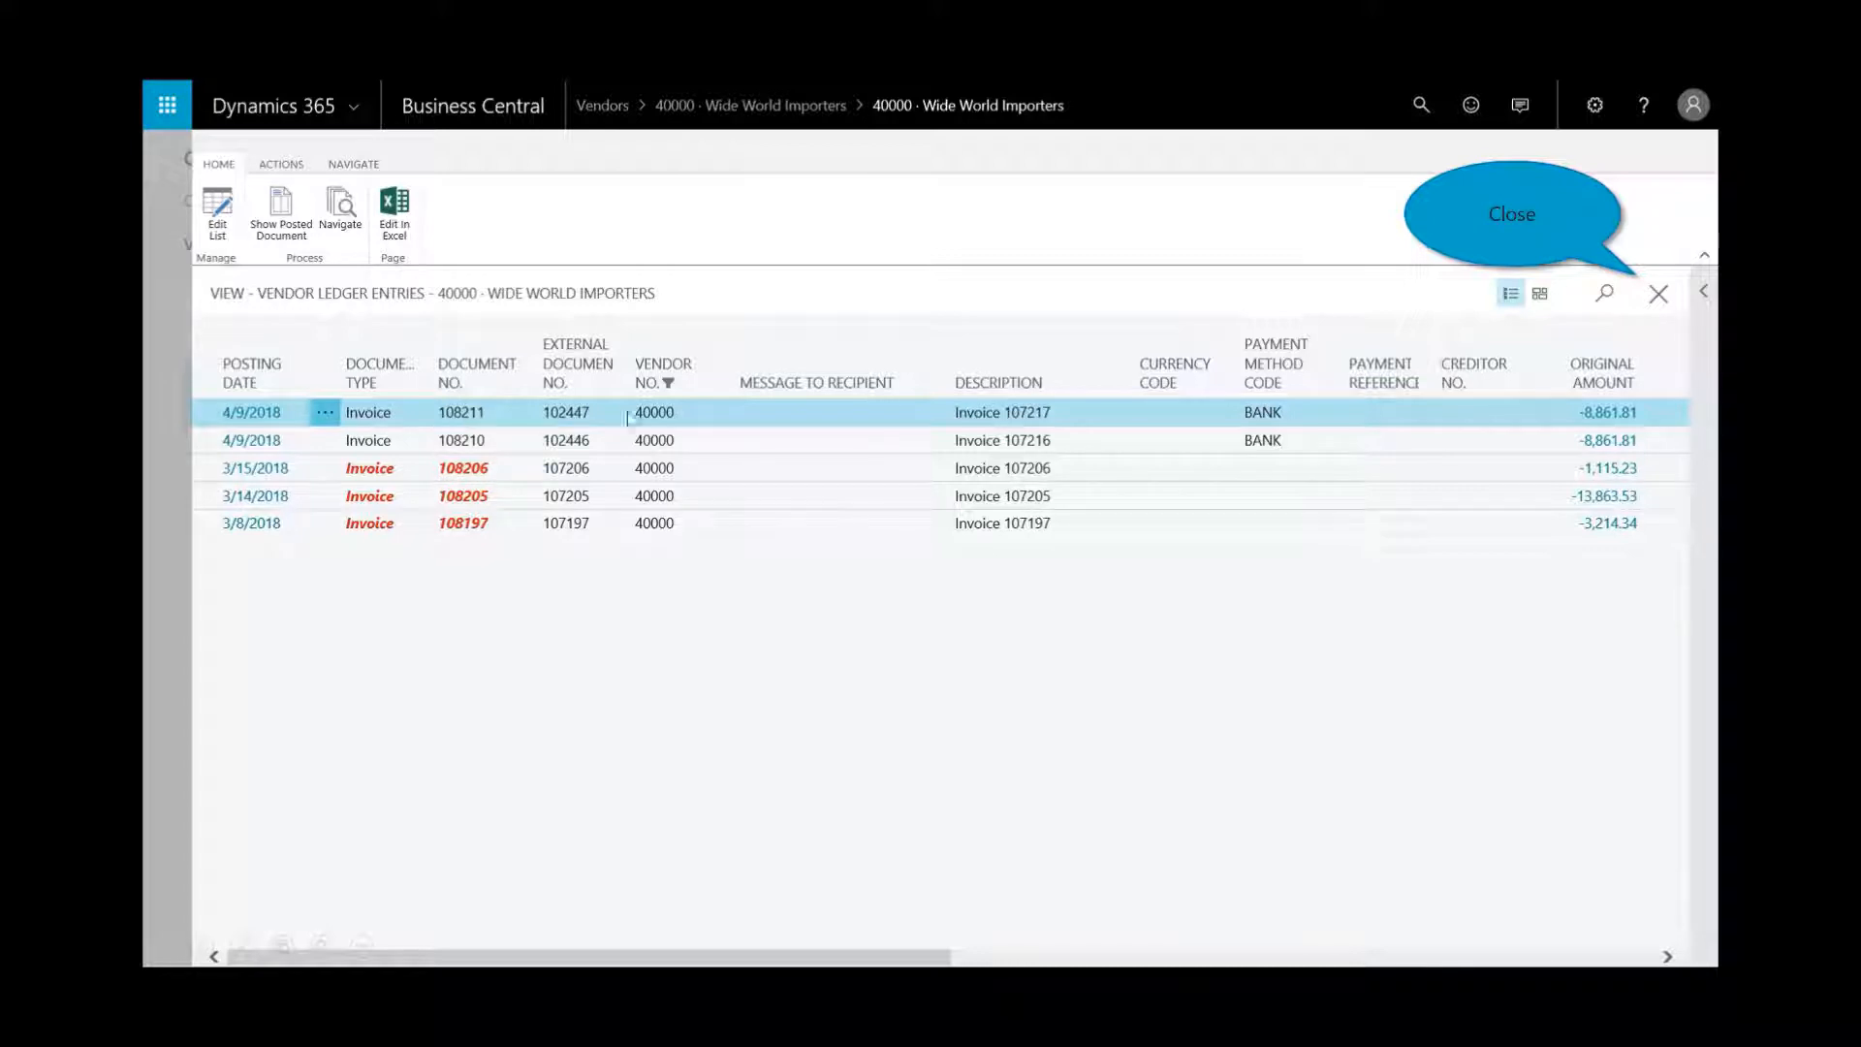
{"action": "left_click", "coordinate": [1655, 298]}
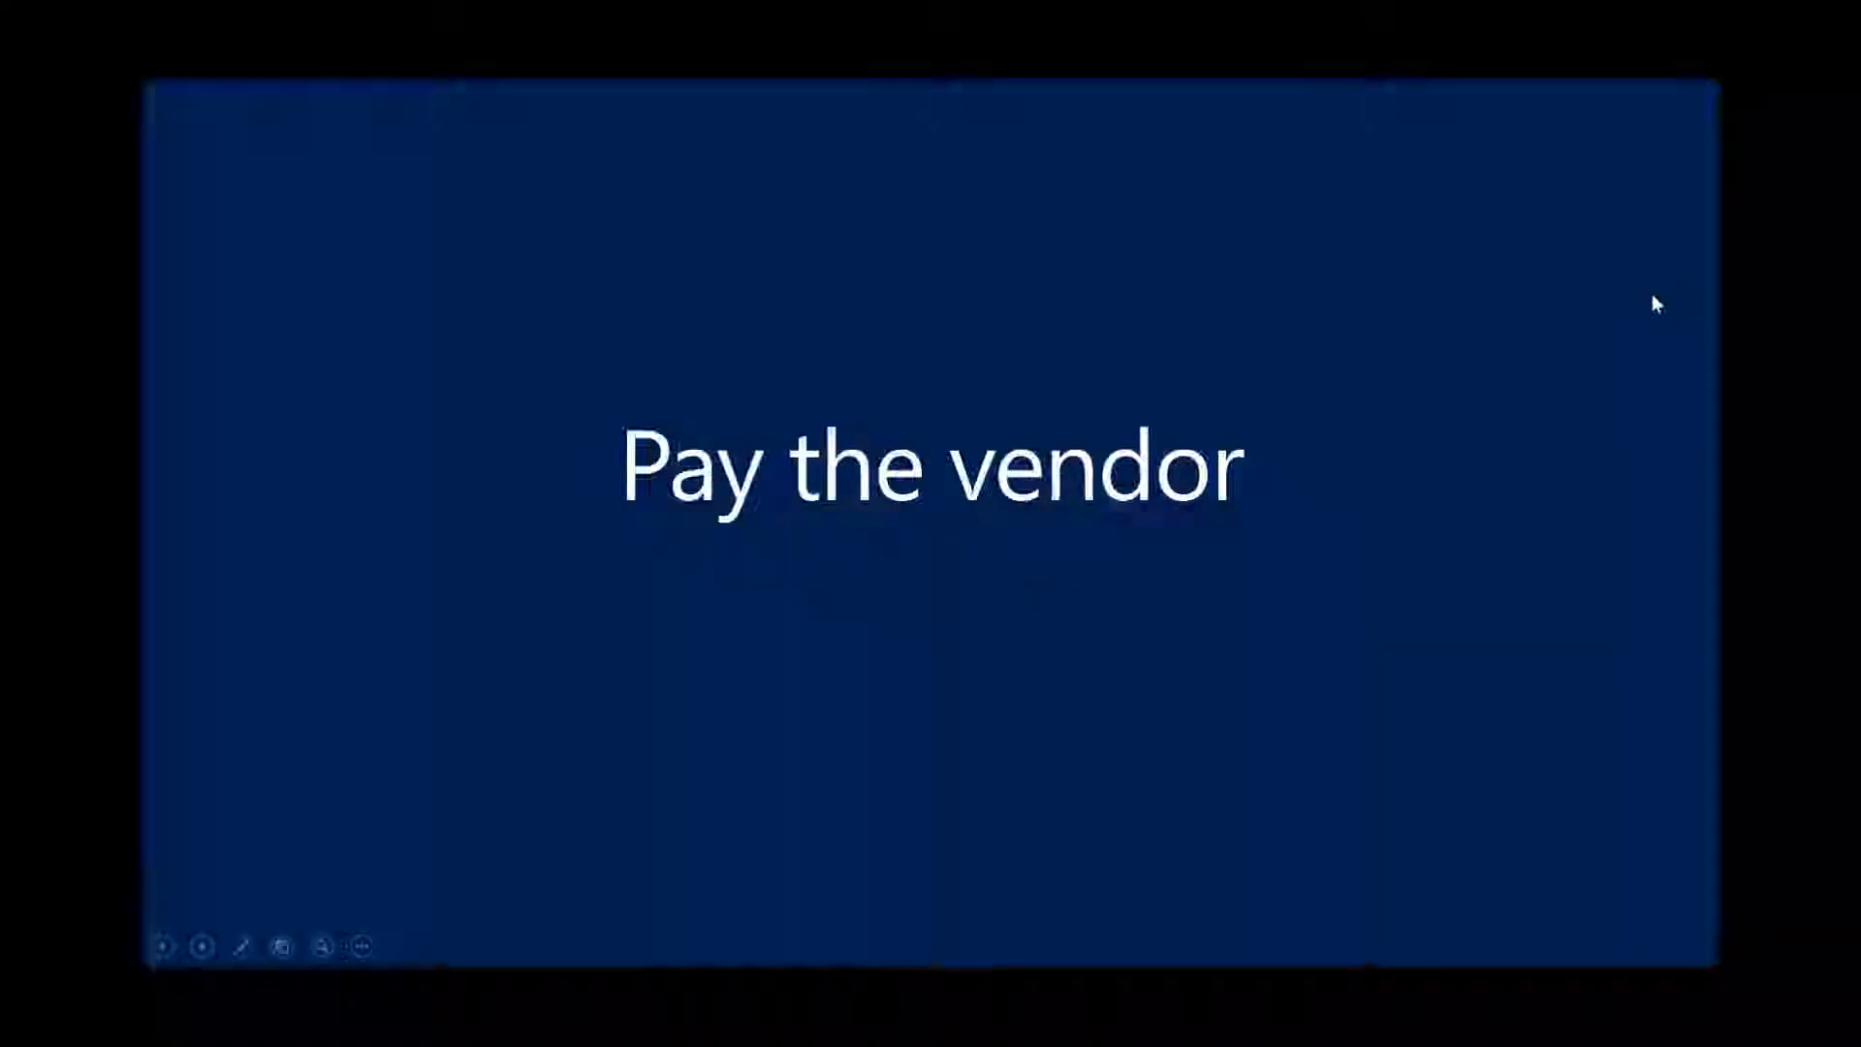
- Open the PMT REG payment journal, add suggested vendor payment lines, then close it
{"action": "left_click", "coordinate": [1653, 297]}
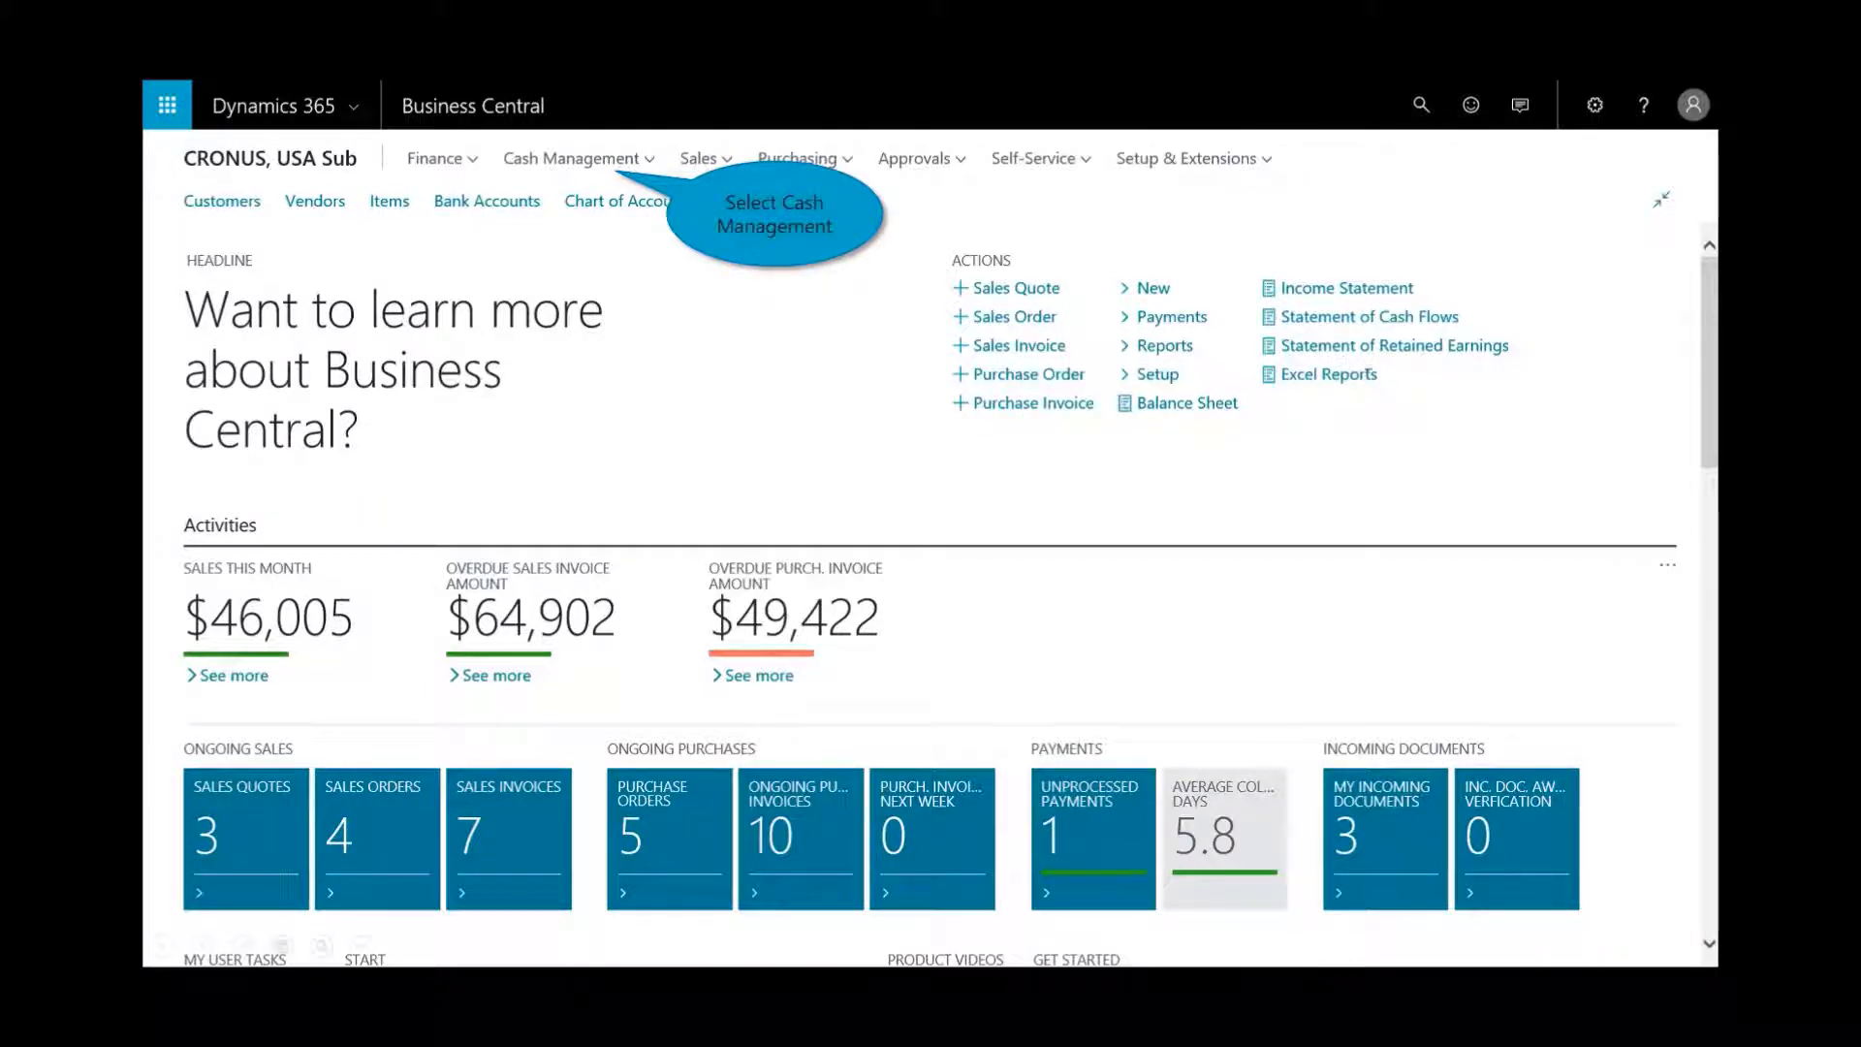
{"action": "left_click", "coordinate": [631, 155]}
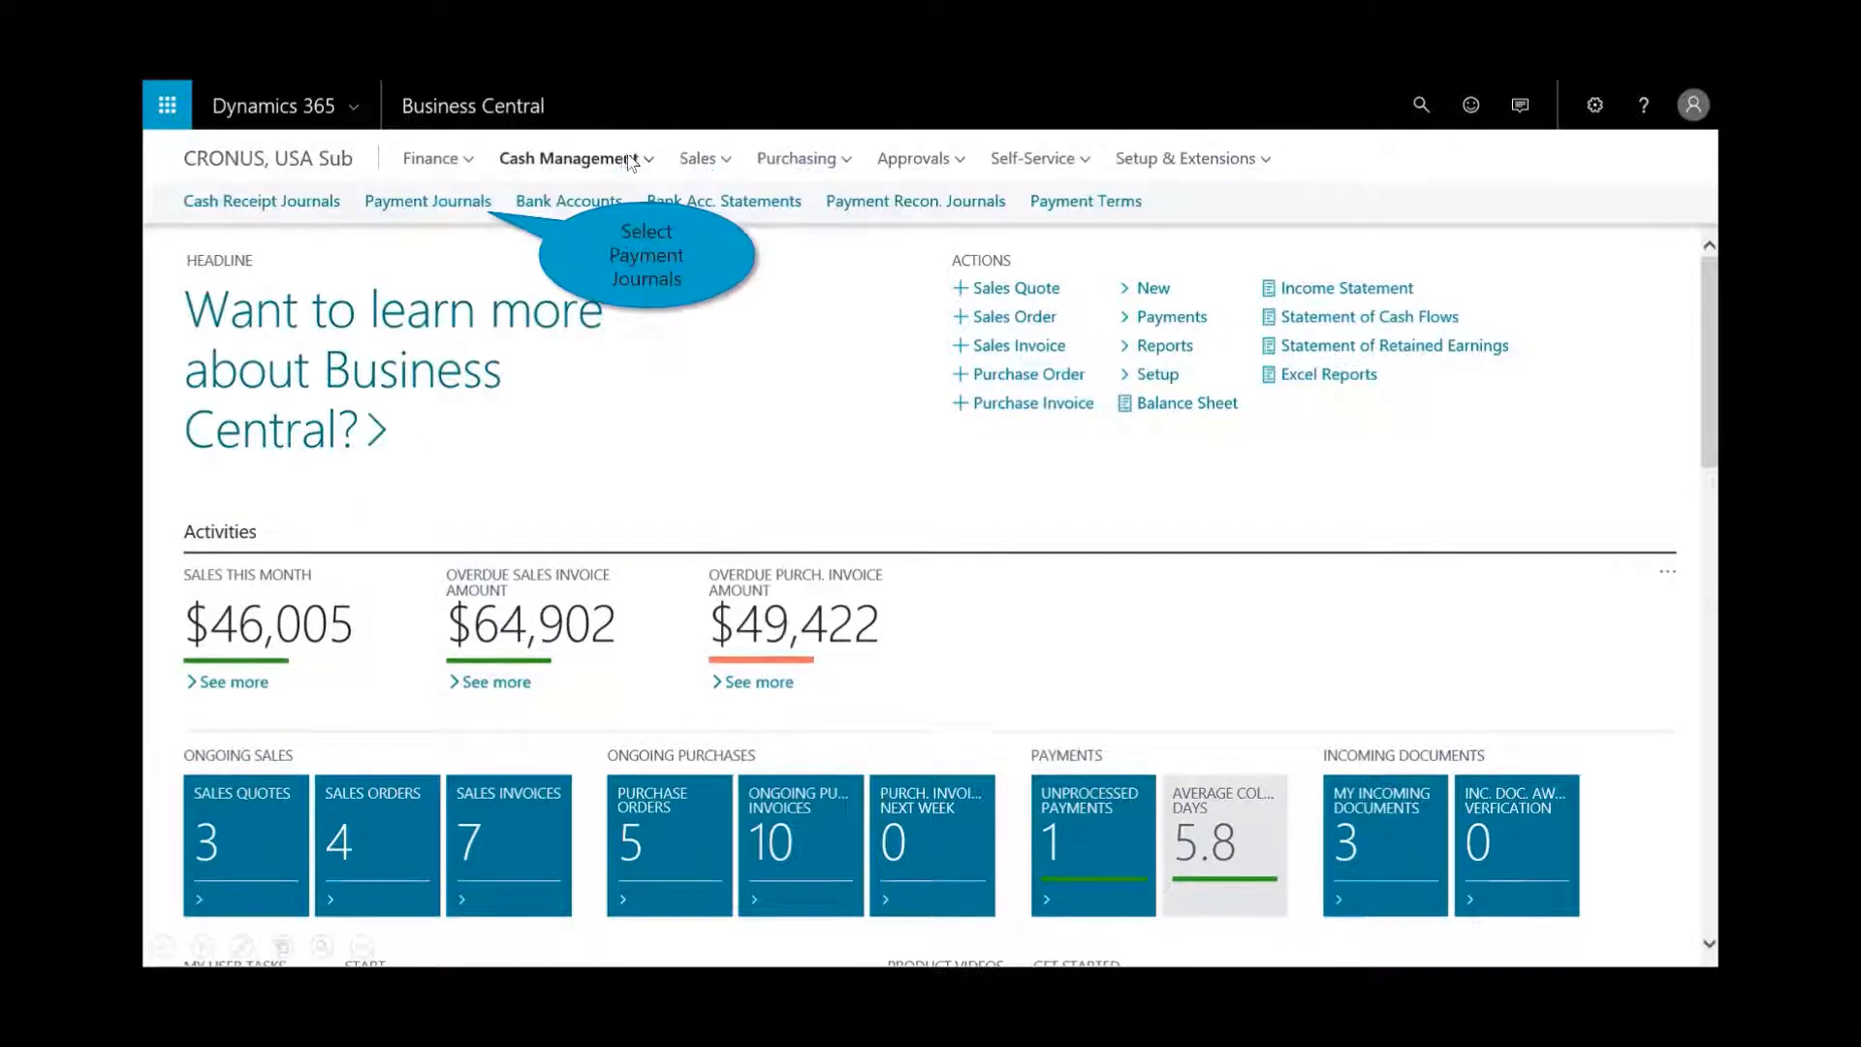
{"action": "left_click", "coordinate": [449, 223]}
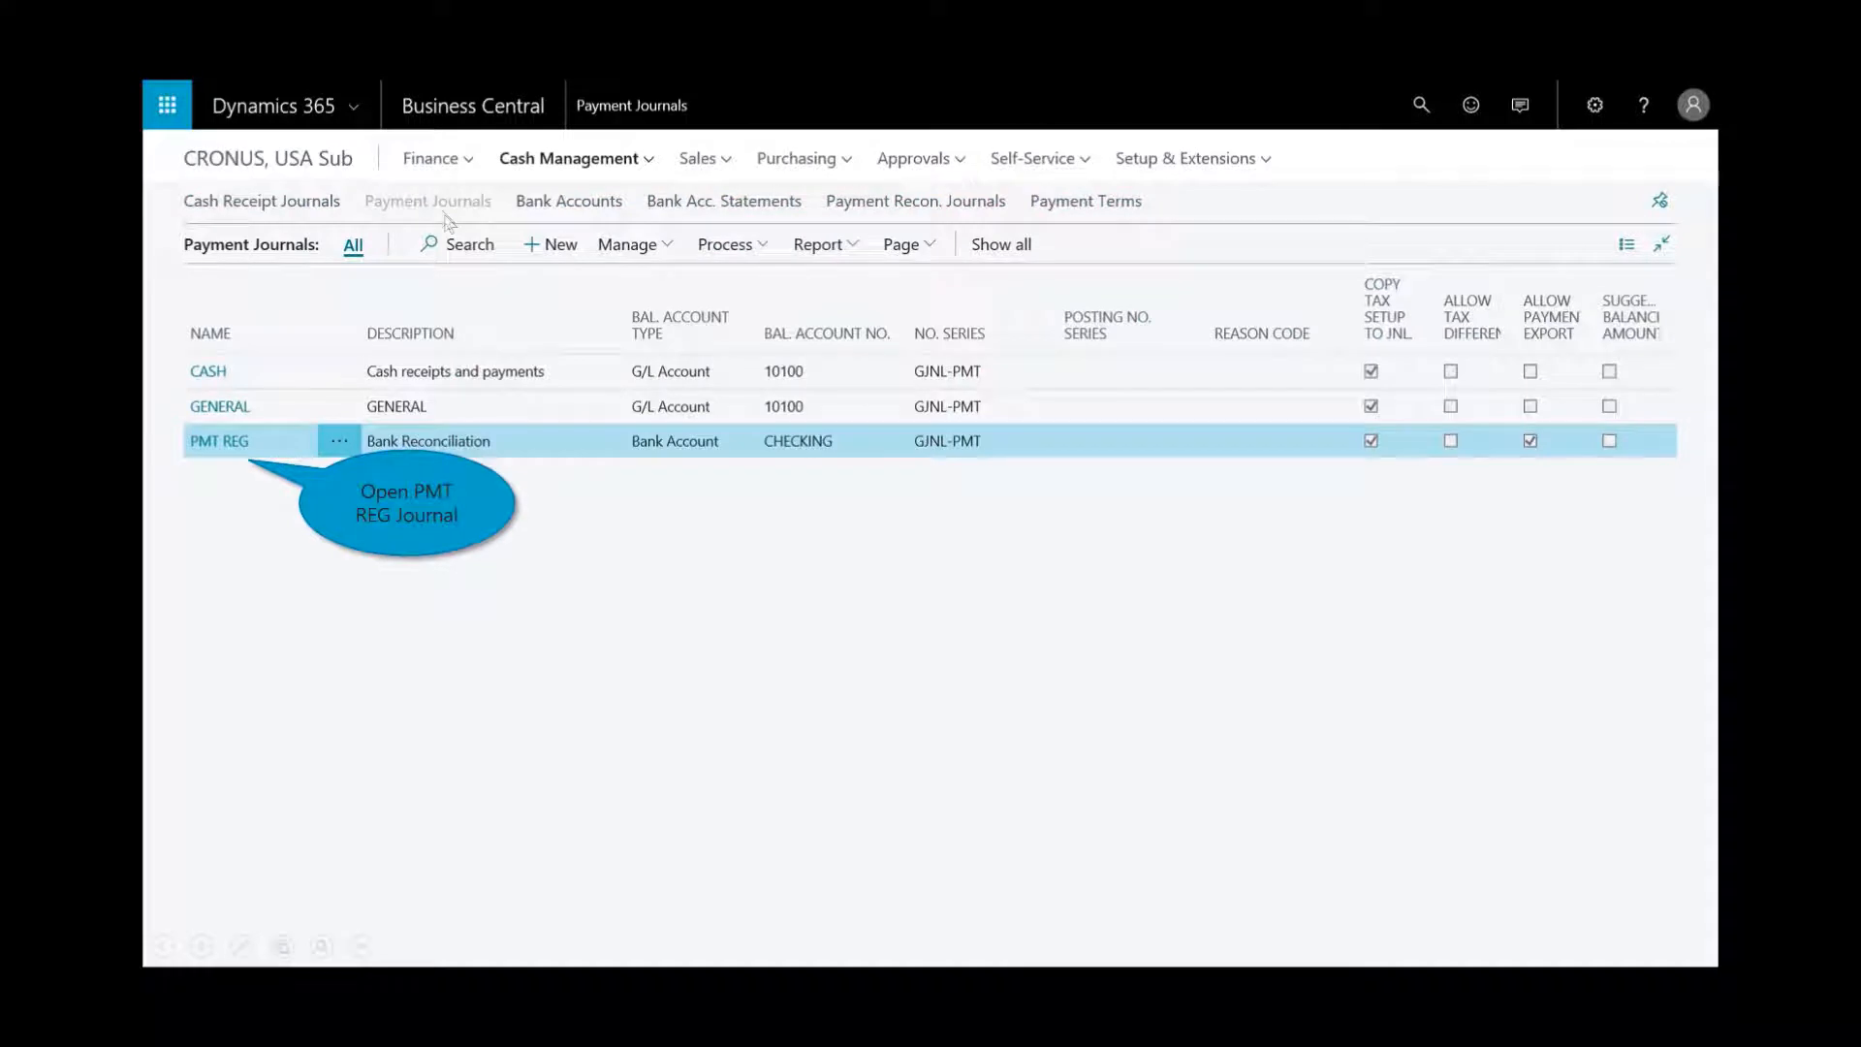
{"action": "left_click", "coordinate": [219, 442]}
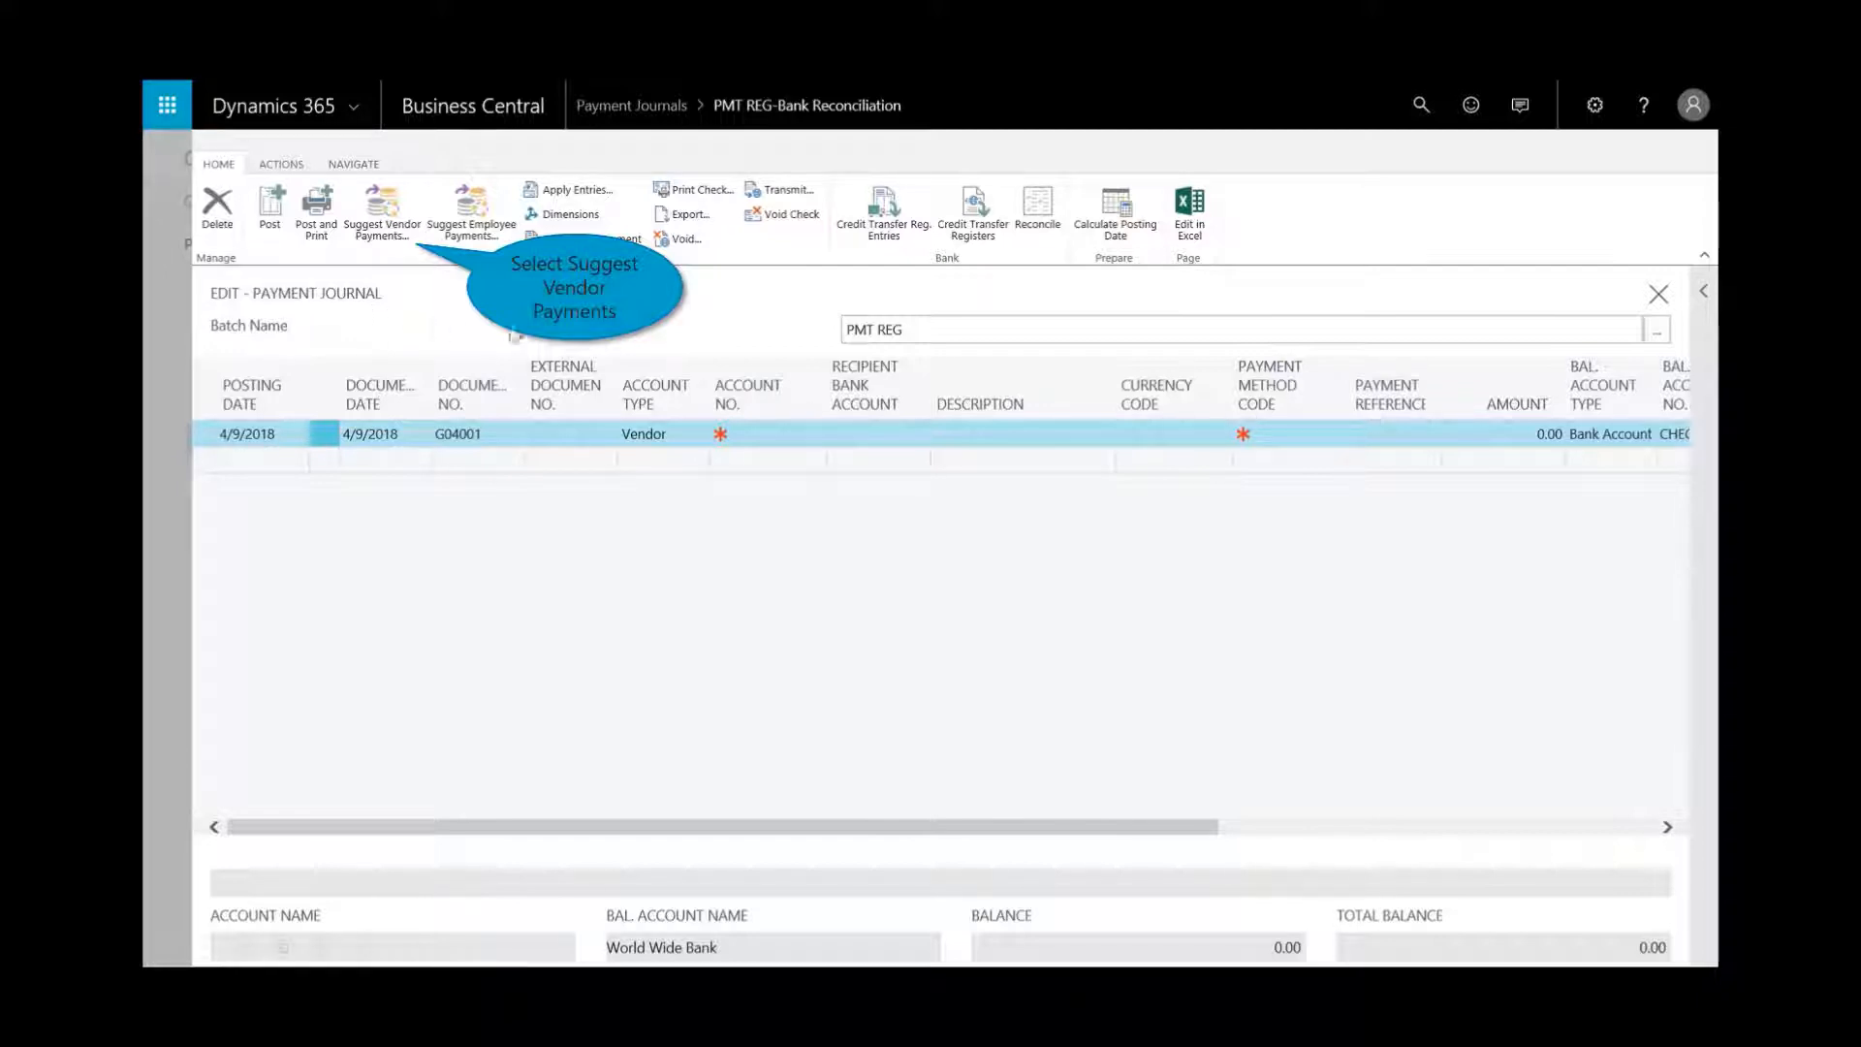
{"action": "left_click", "coordinate": [382, 215]}
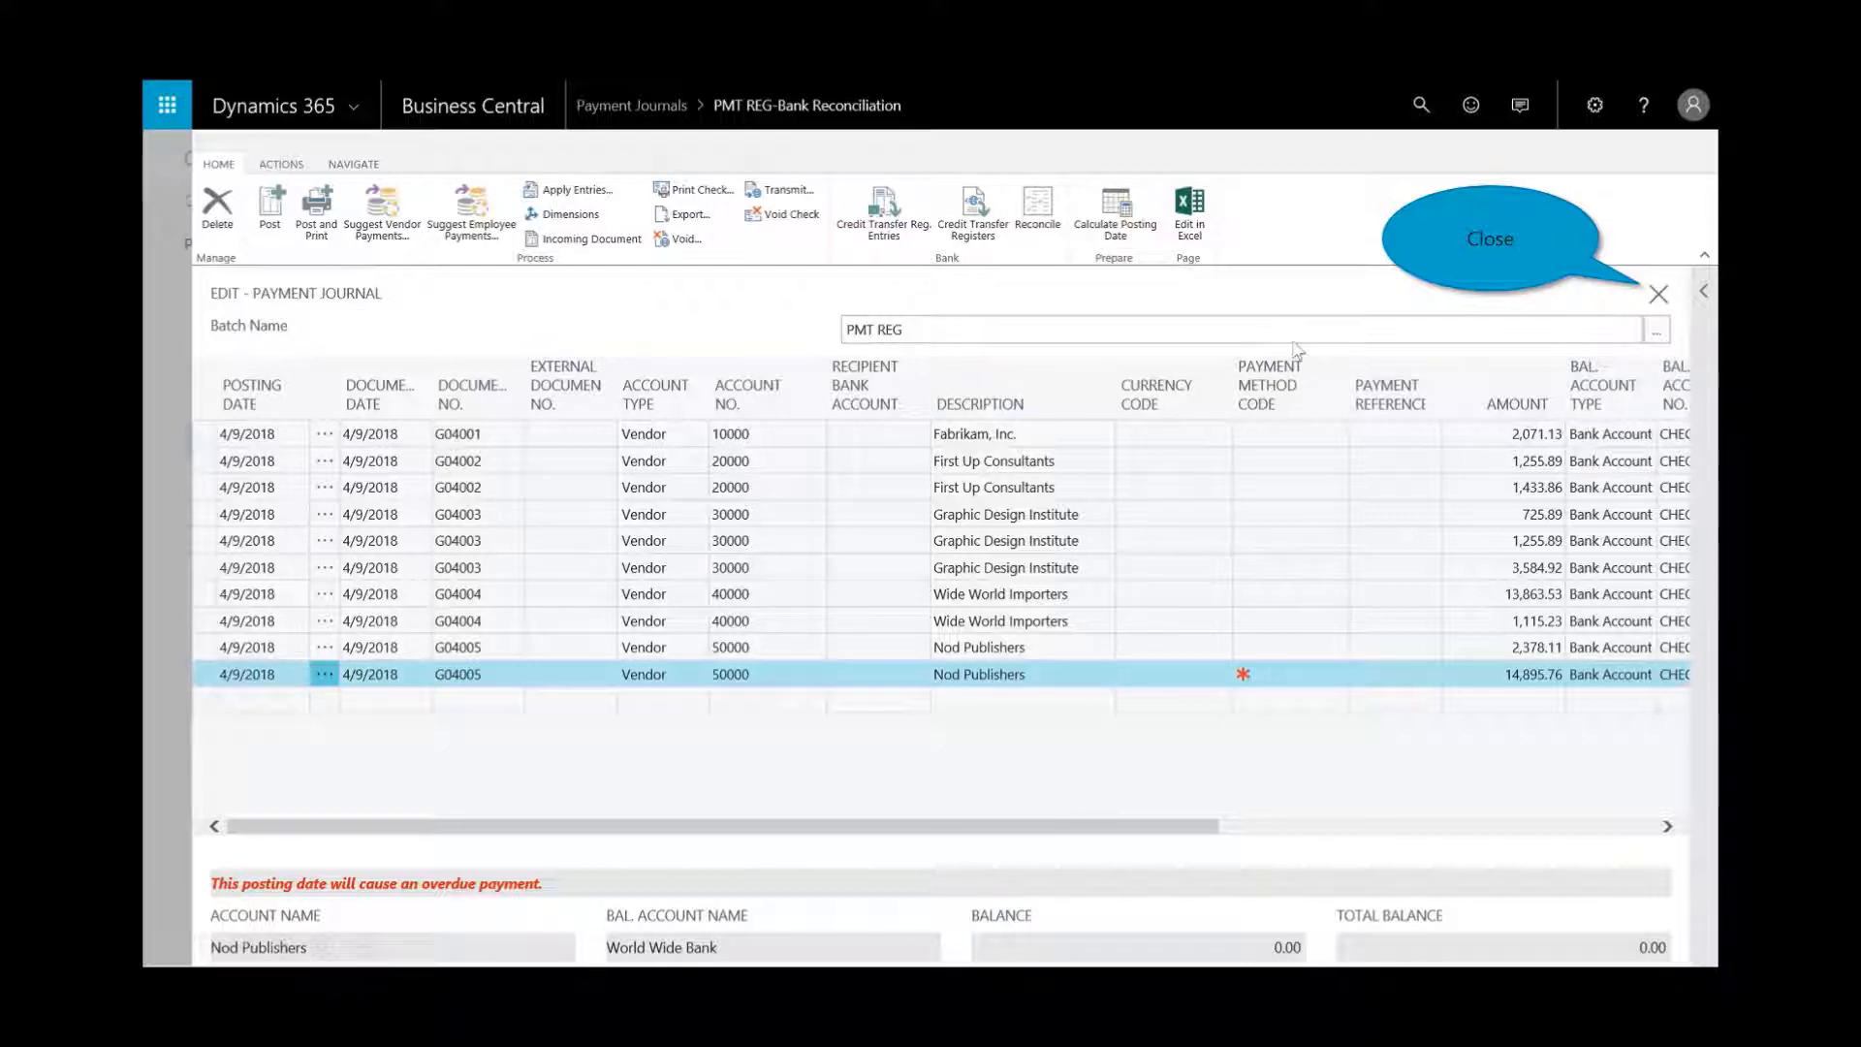
{"action": "left_click", "coordinate": [1656, 296]}
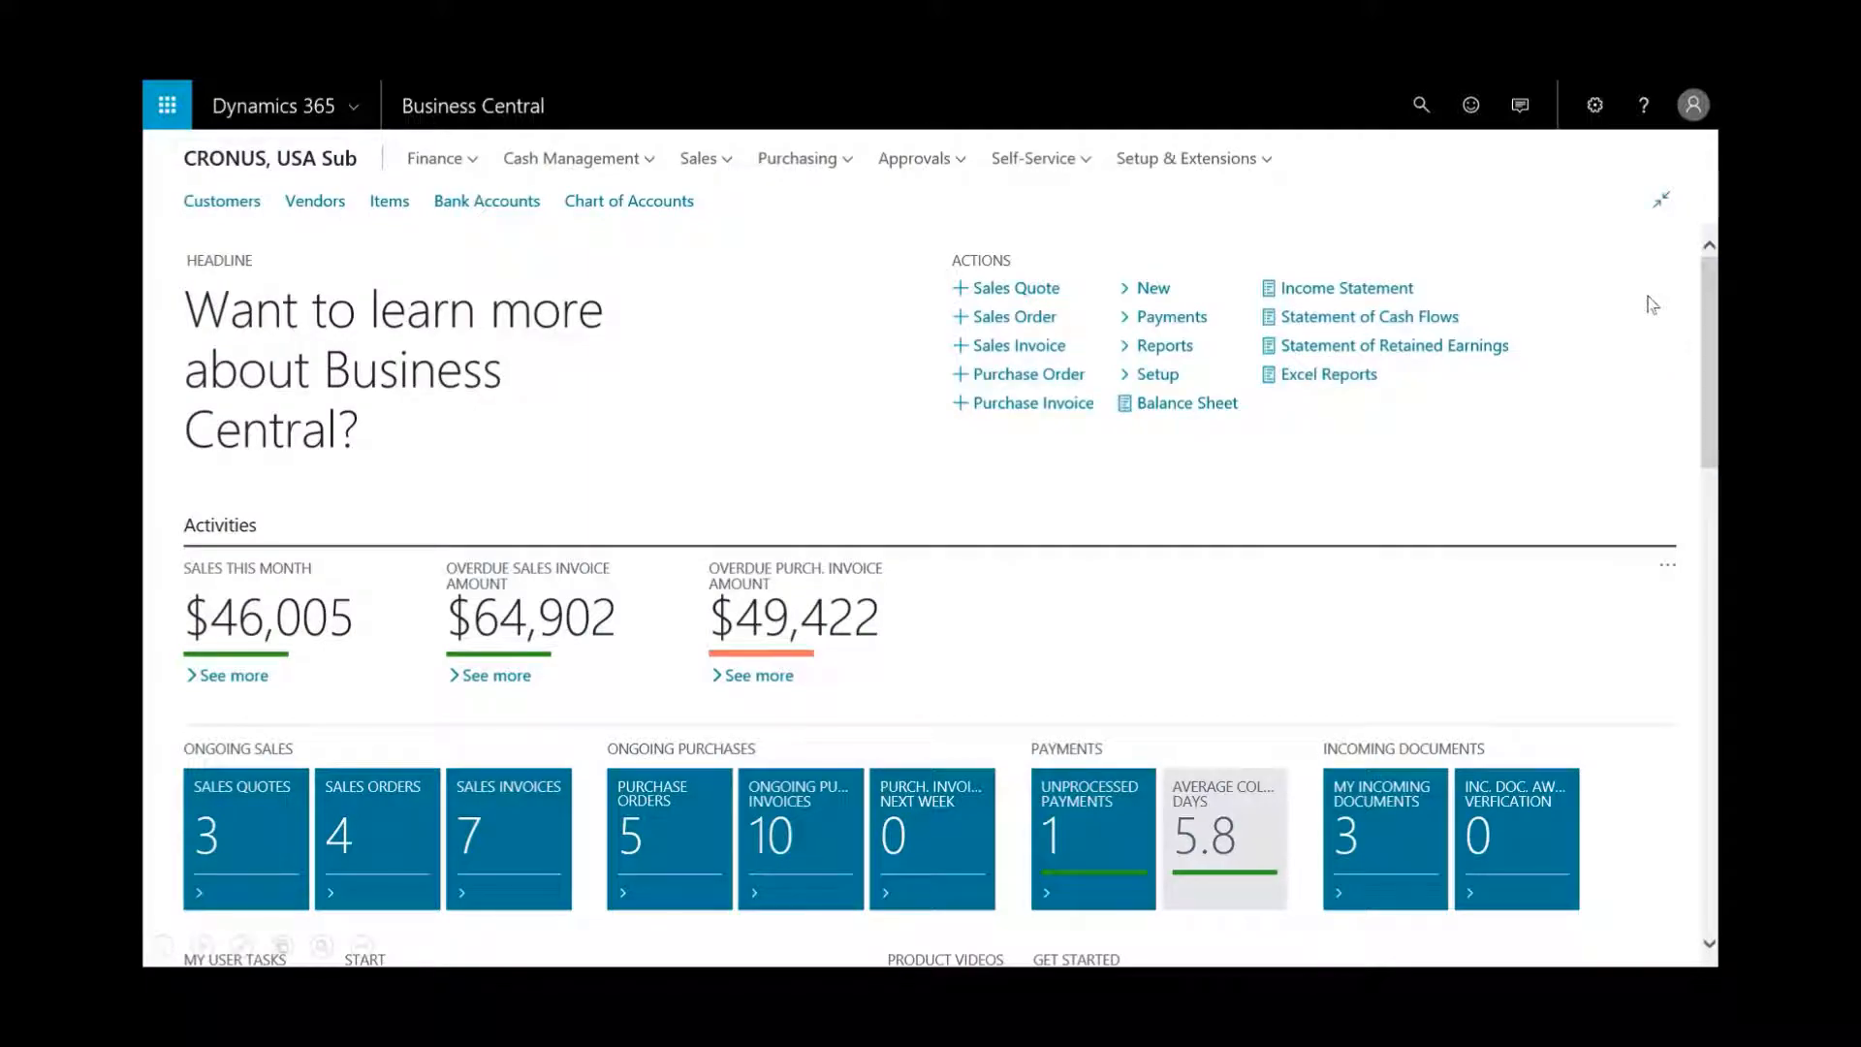